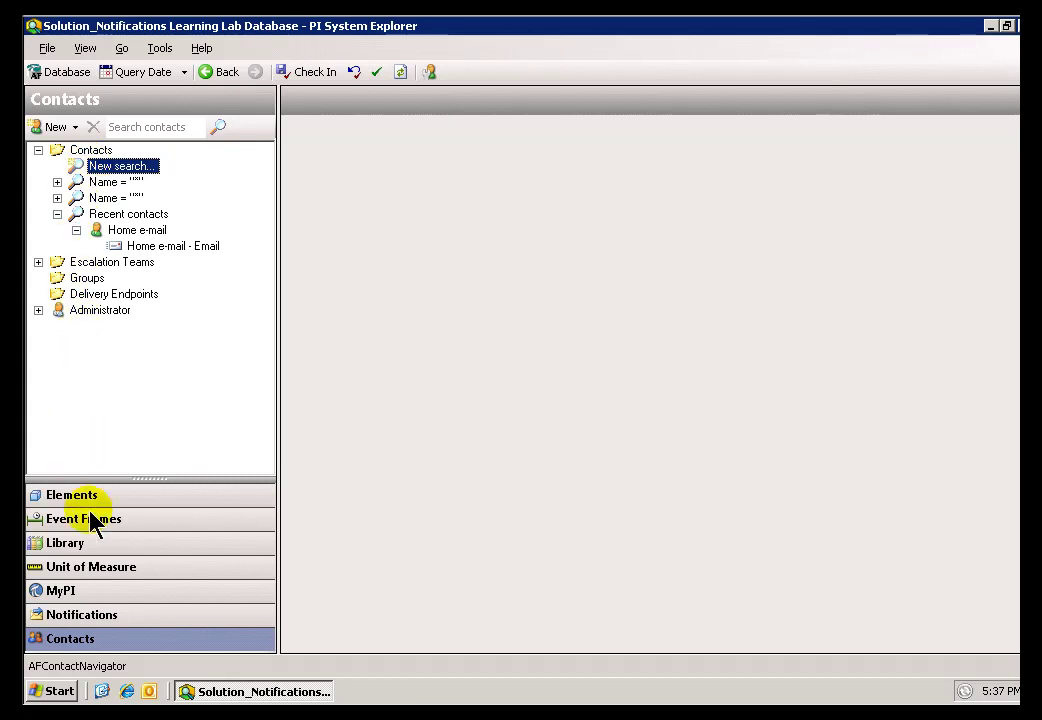
Run a contact search for names matching A*.
{"action": "left_click", "coordinate": [82, 616]}
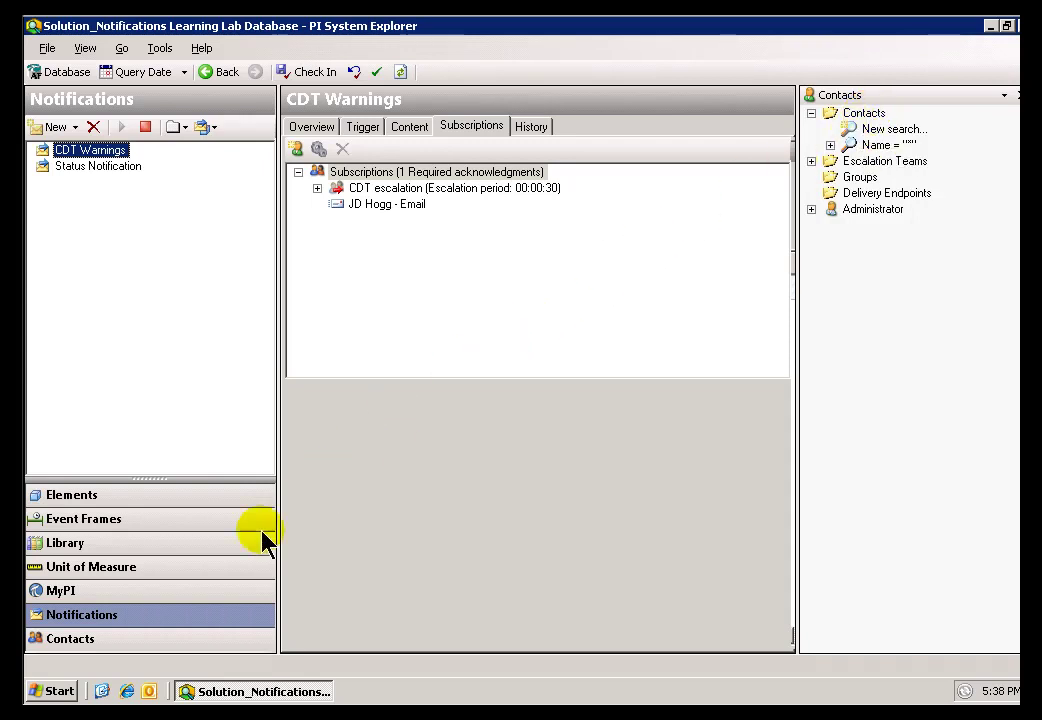
{"action": "left_click", "coordinate": [55, 640]}
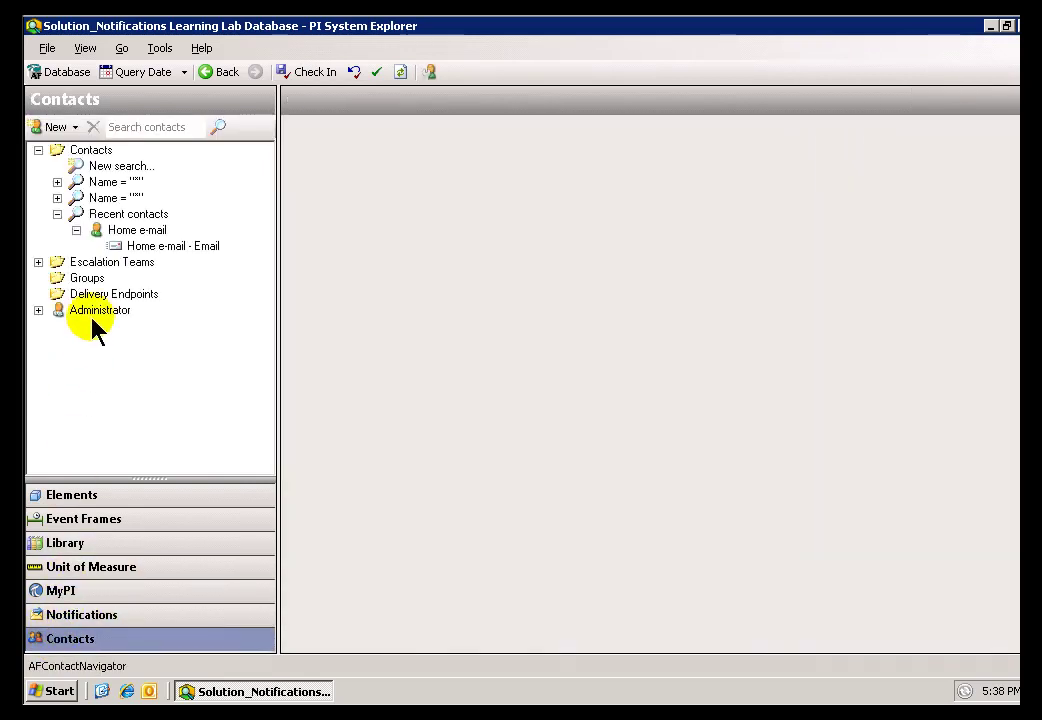
{"action": "double_click", "coordinate": [100, 167]}
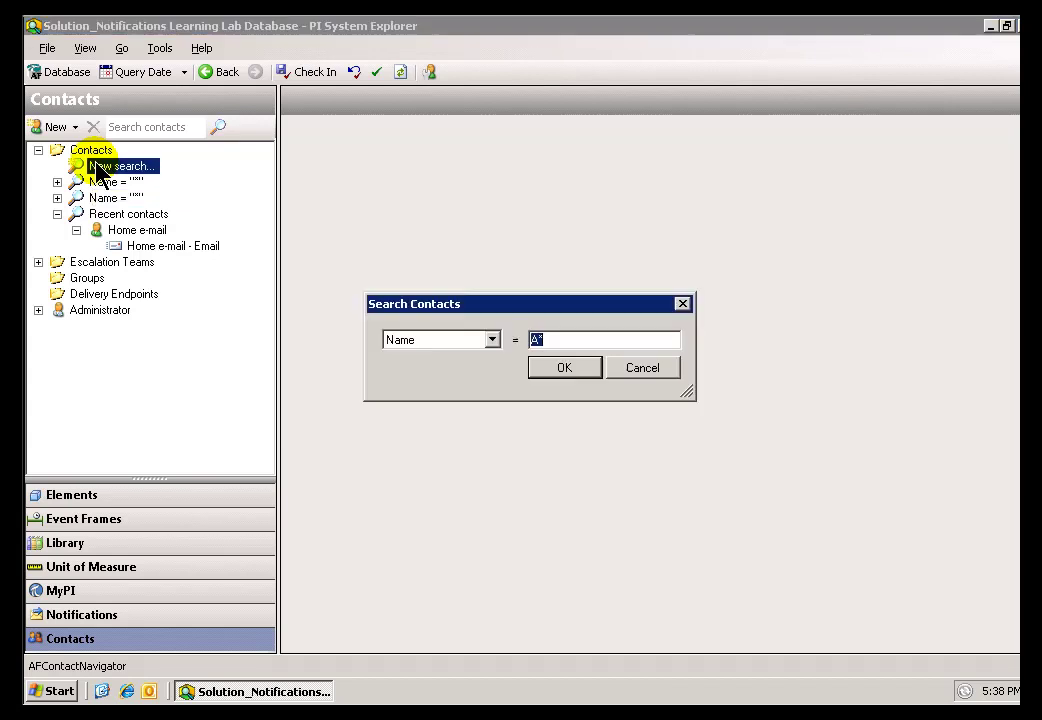
{"action": "left_click", "coordinate": [562, 366]}
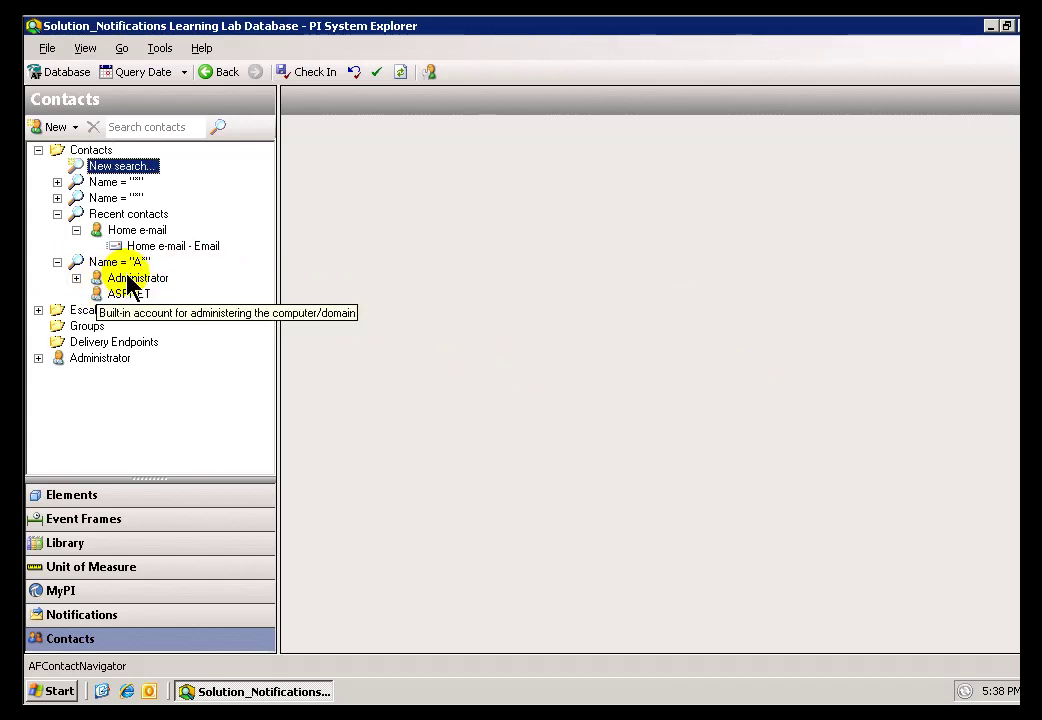
Browse the two A* matches, Administrator and the second account, then begin another search.
{"action": "left_click", "coordinate": [116, 262]}
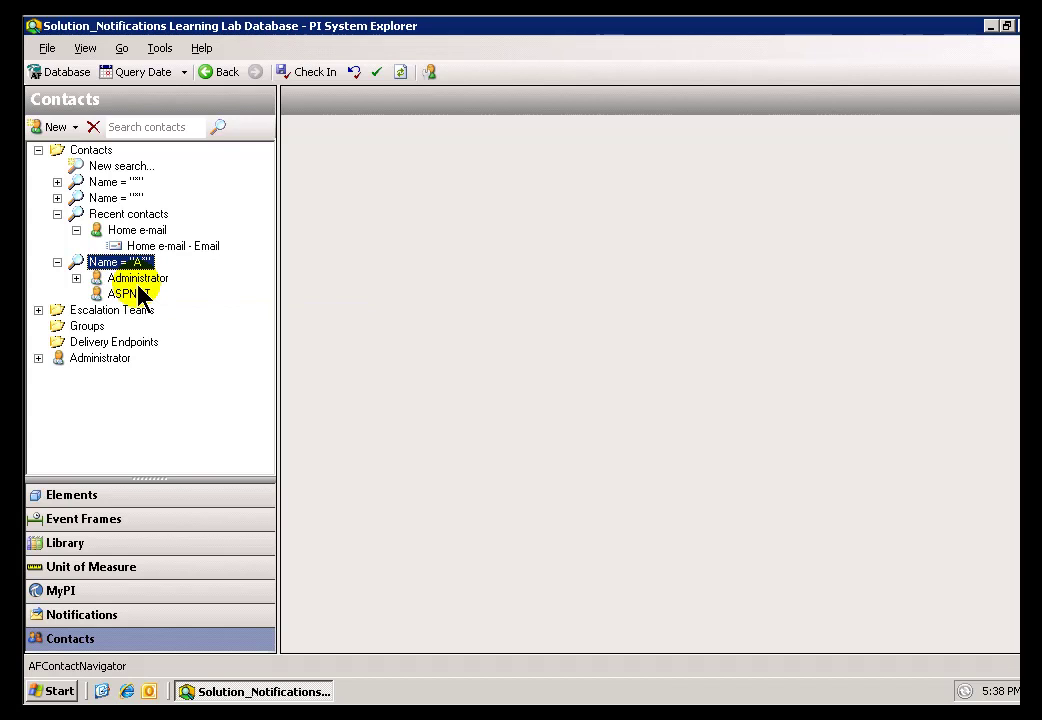
{"action": "left_click", "coordinate": [135, 280]}
{"action": "left_click", "coordinate": [131, 290]}
{"action": "left_click", "coordinate": [120, 263]}
{"action": "left_click", "coordinate": [101, 168]}
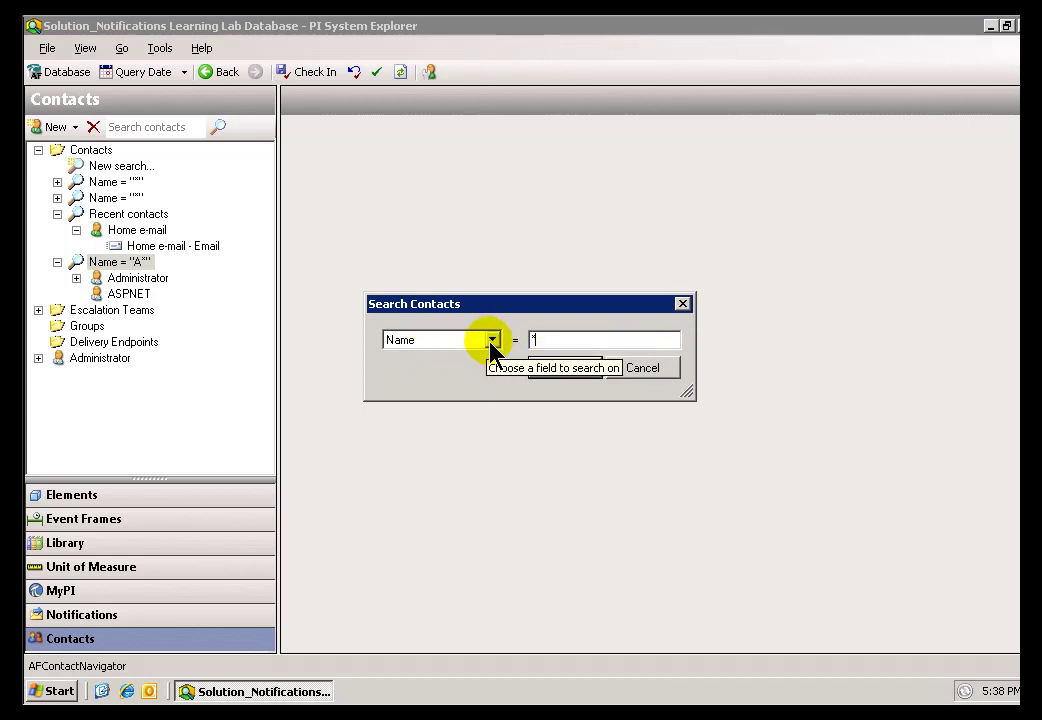
Run a Name = "*" search and view the Administrator, Guest and IUSR_OSISOFT-TRNG contacts.
{"action": "left_click", "coordinate": [567, 369]}
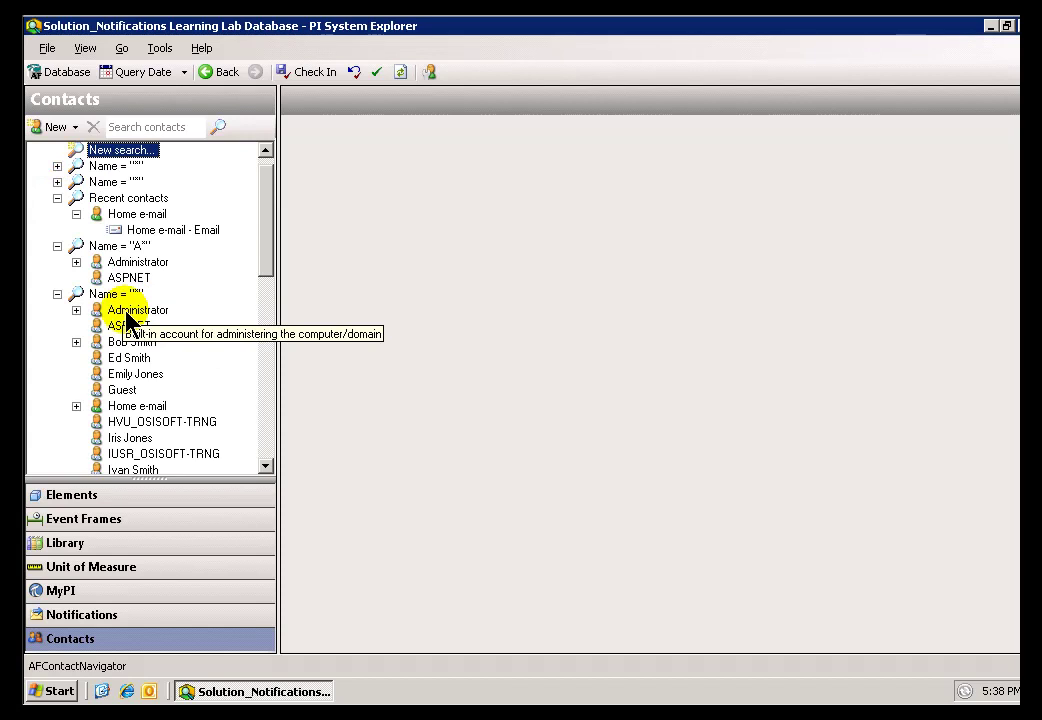
{"action": "left_click", "coordinate": [125, 314]}
{"action": "left_click_drag", "start_coordinate": [263, 260], "coordinate": [258, 318]}
{"action": "left_click", "coordinate": [118, 232]}
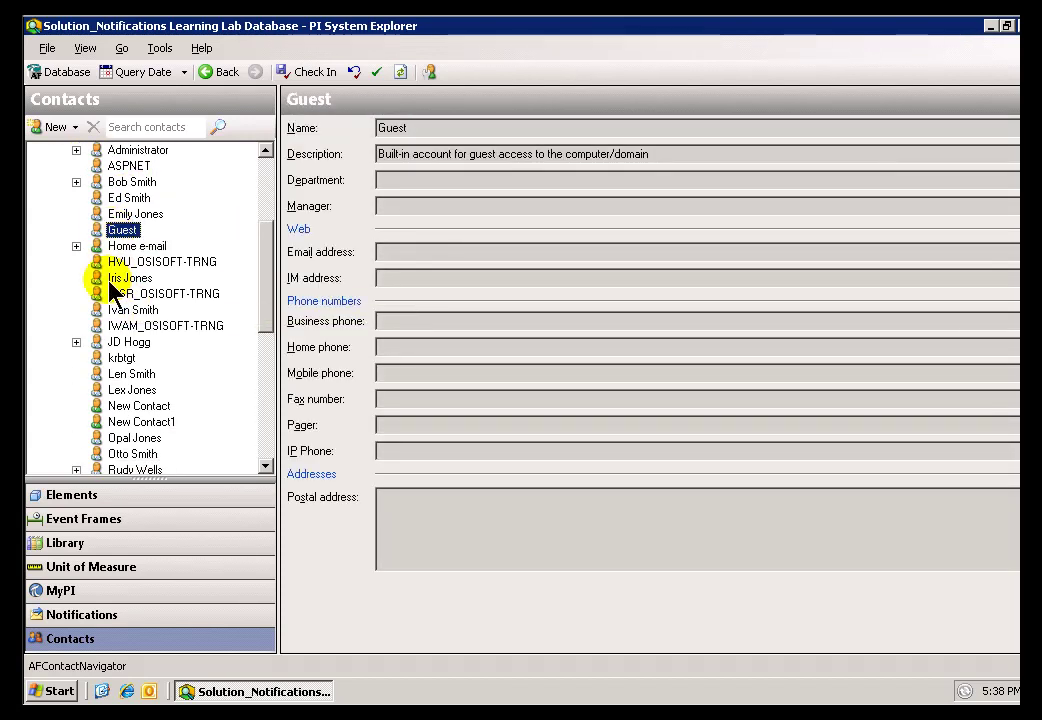
{"action": "left_click", "coordinate": [115, 279]}
{"action": "left_click", "coordinate": [132, 294]}
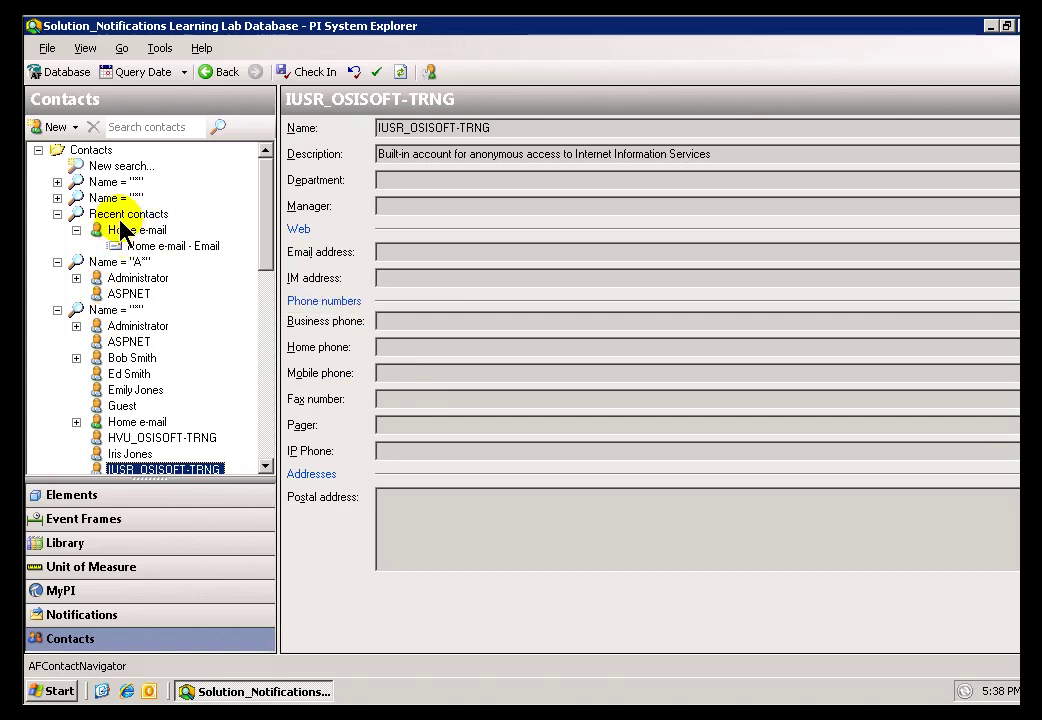
Delete the all-contacts search, the Name = "A*" search and Recent contacts.
{"action": "left_click", "coordinate": [113, 312]}
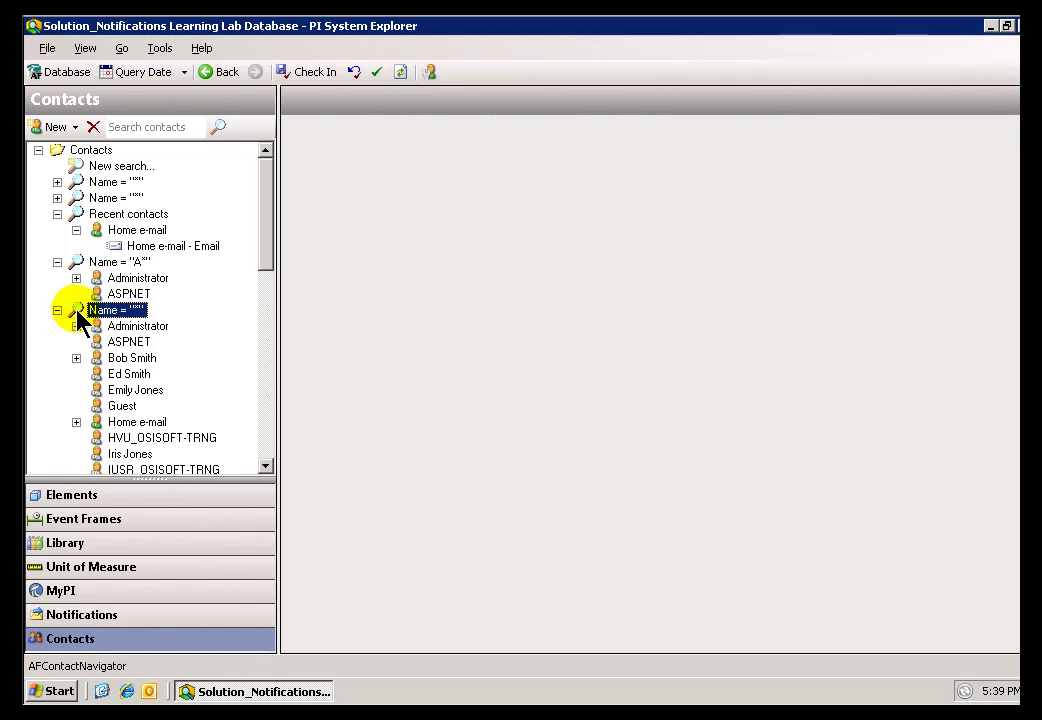
{"action": "right_click", "coordinate": [106, 314]}
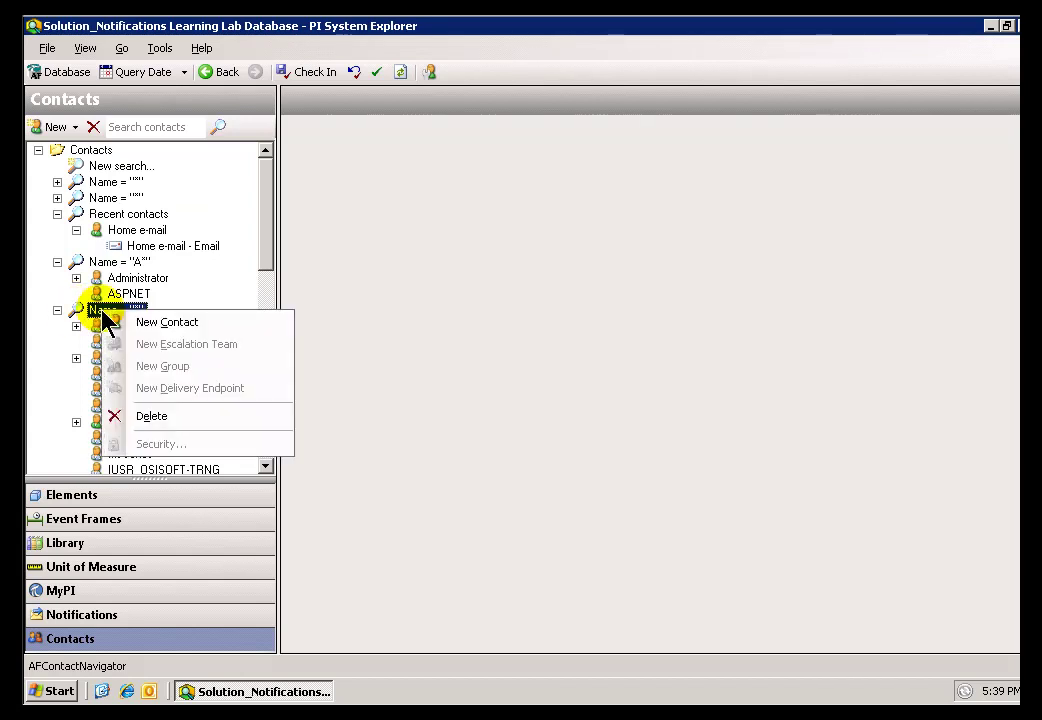
{"action": "left_click", "coordinate": [155, 422]}
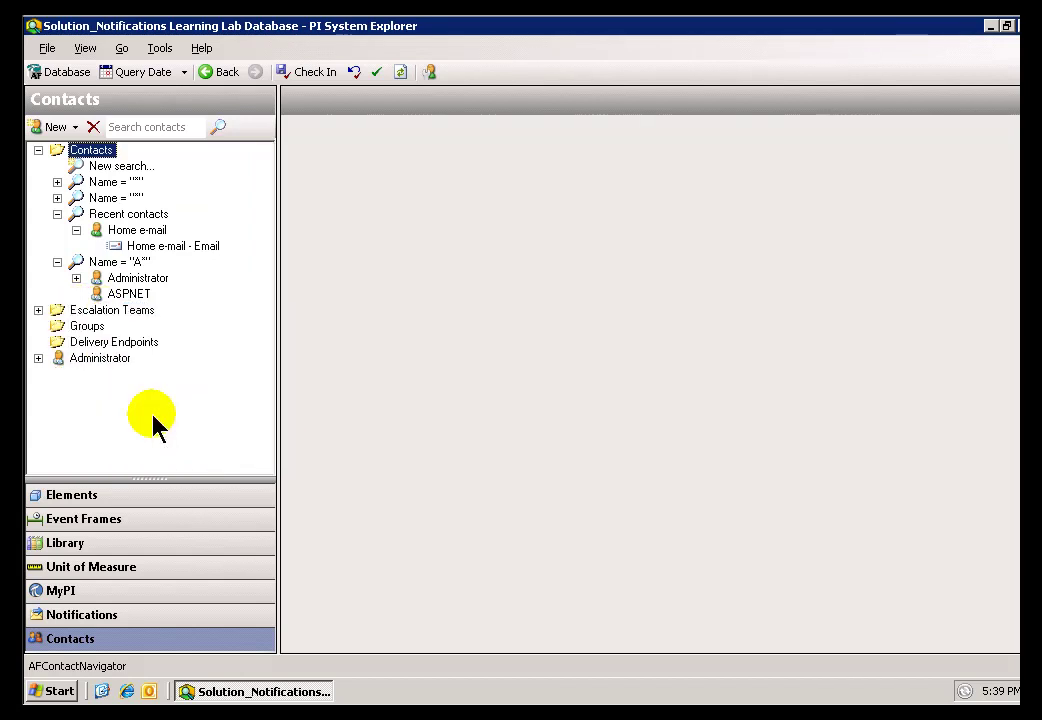
{"action": "left_click", "coordinate": [101, 262]}
{"action": "right_click", "coordinate": [104, 270]}
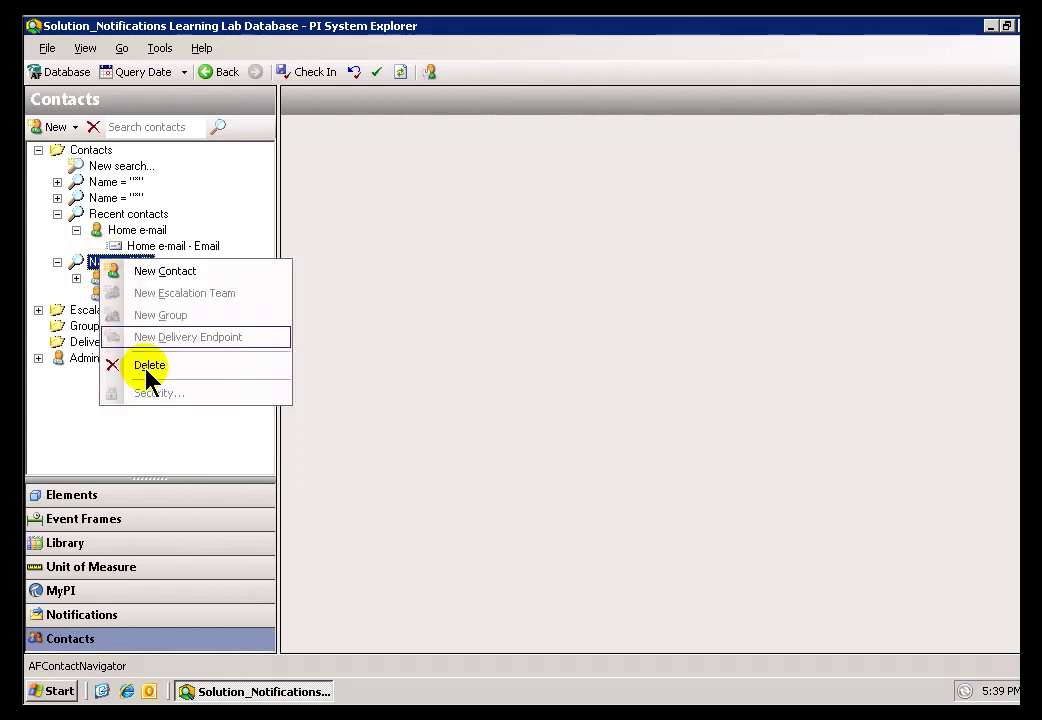
{"action": "left_click", "coordinate": [146, 368]}
{"action": "left_click", "coordinate": [110, 220]}
{"action": "right_click", "coordinate": [110, 222]}
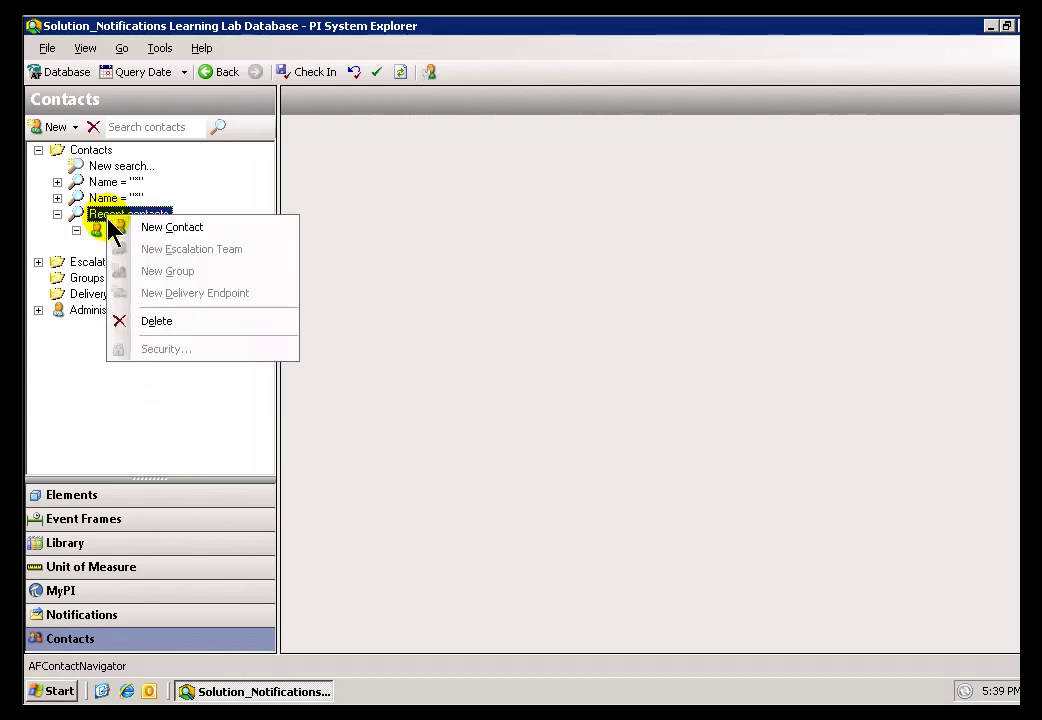
{"action": "left_click", "coordinate": [157, 321]}
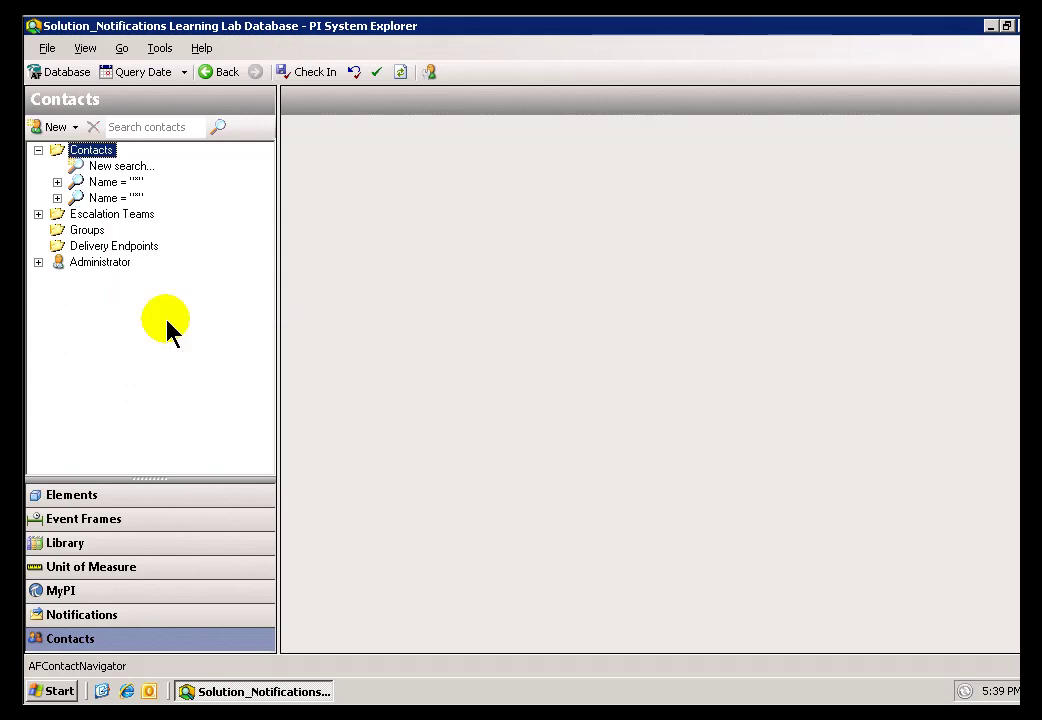
Expand Escalation Teams to view the CDT escalation team, then cancel a new contact search.
{"action": "left_click", "coordinate": [85, 215]}
{"action": "right_click", "coordinate": [86, 222]}
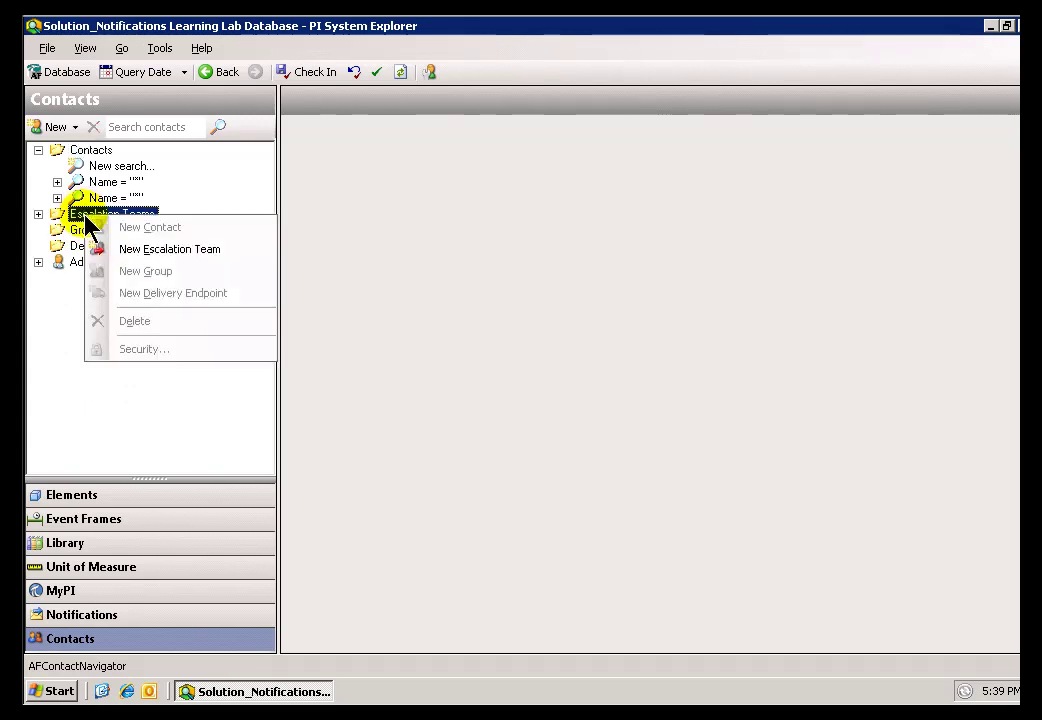
{"action": "left_click", "coordinate": [38, 215]}
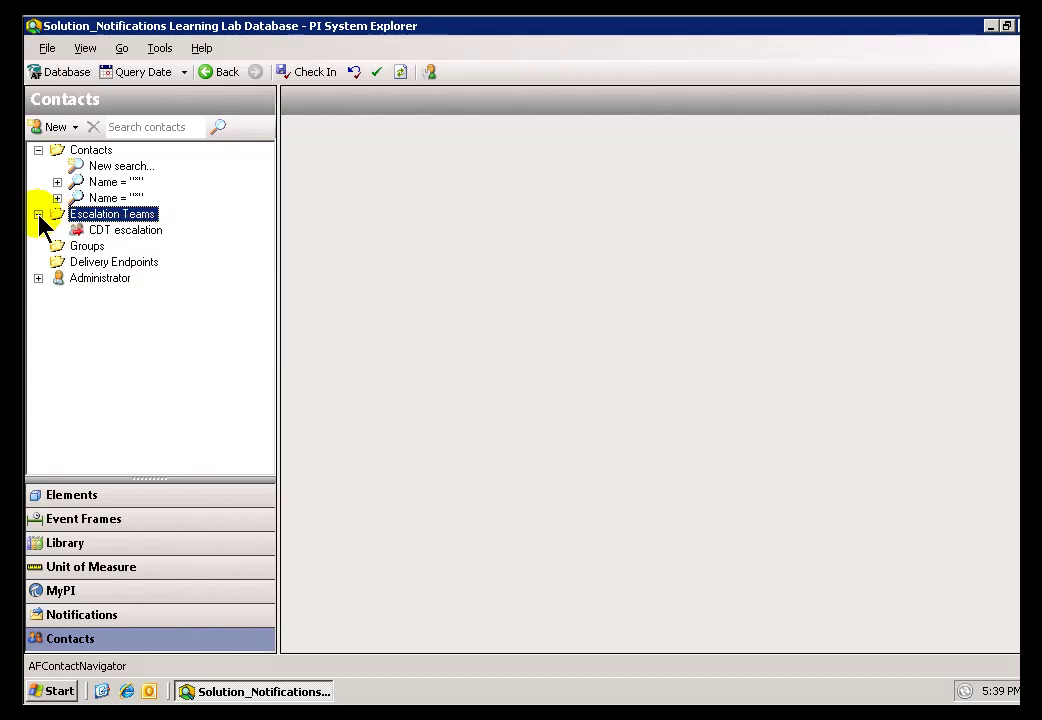
{"action": "left_click", "coordinate": [101, 233]}
{"action": "right_click", "coordinate": [102, 234]}
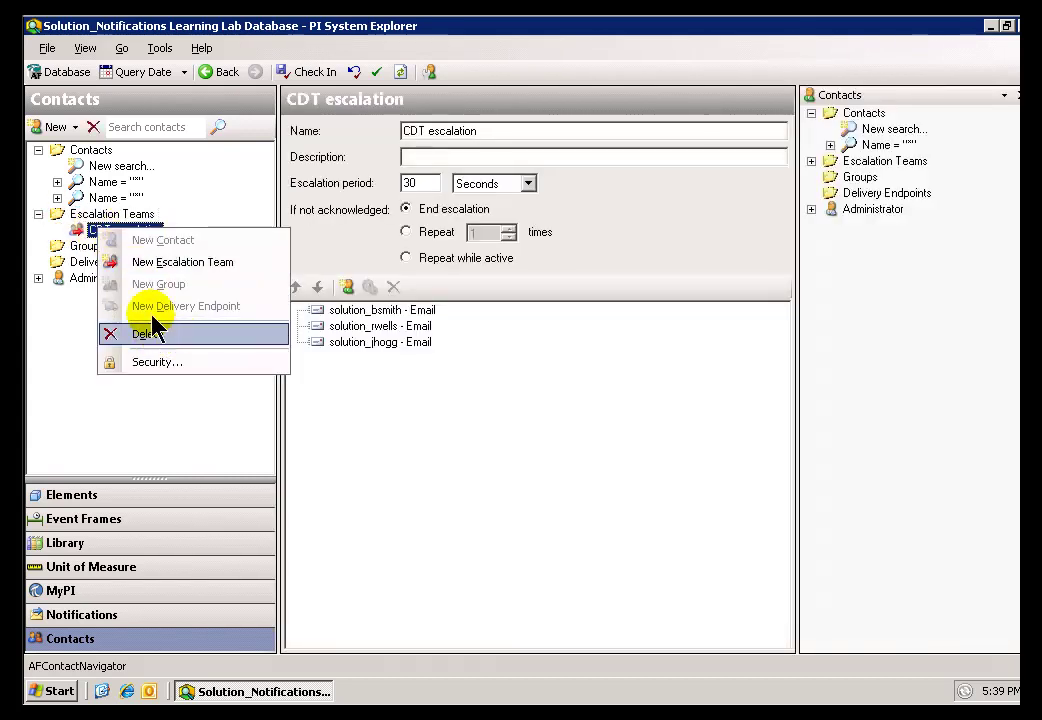
{"action": "left_click", "coordinate": [108, 166]}
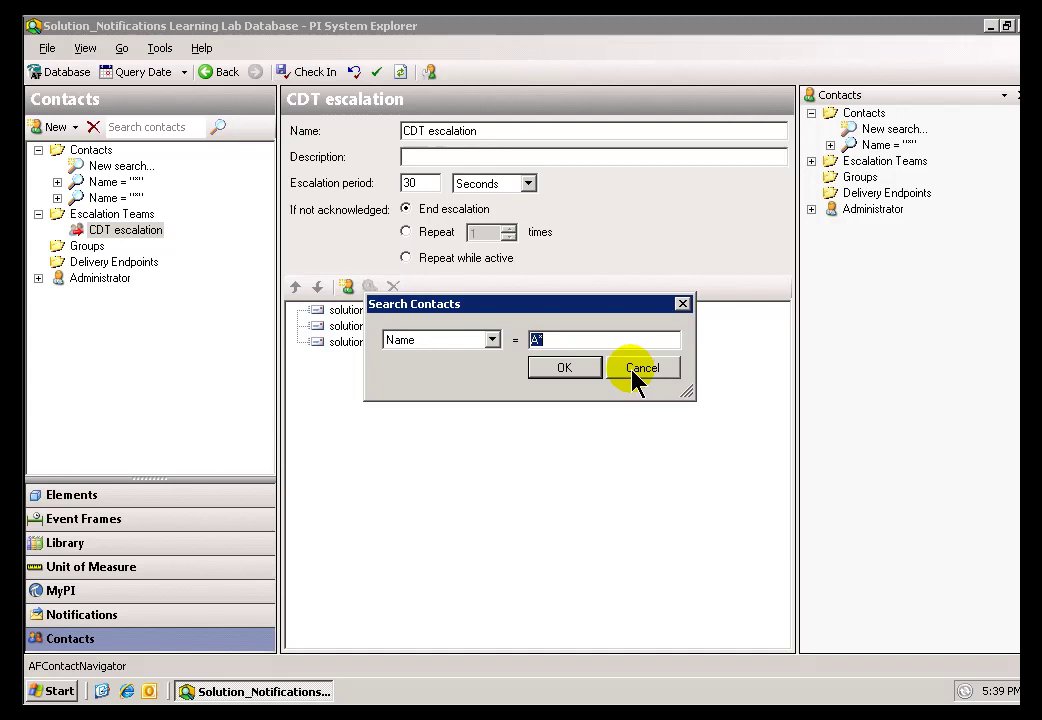
{"action": "left_click", "coordinate": [636, 369]}
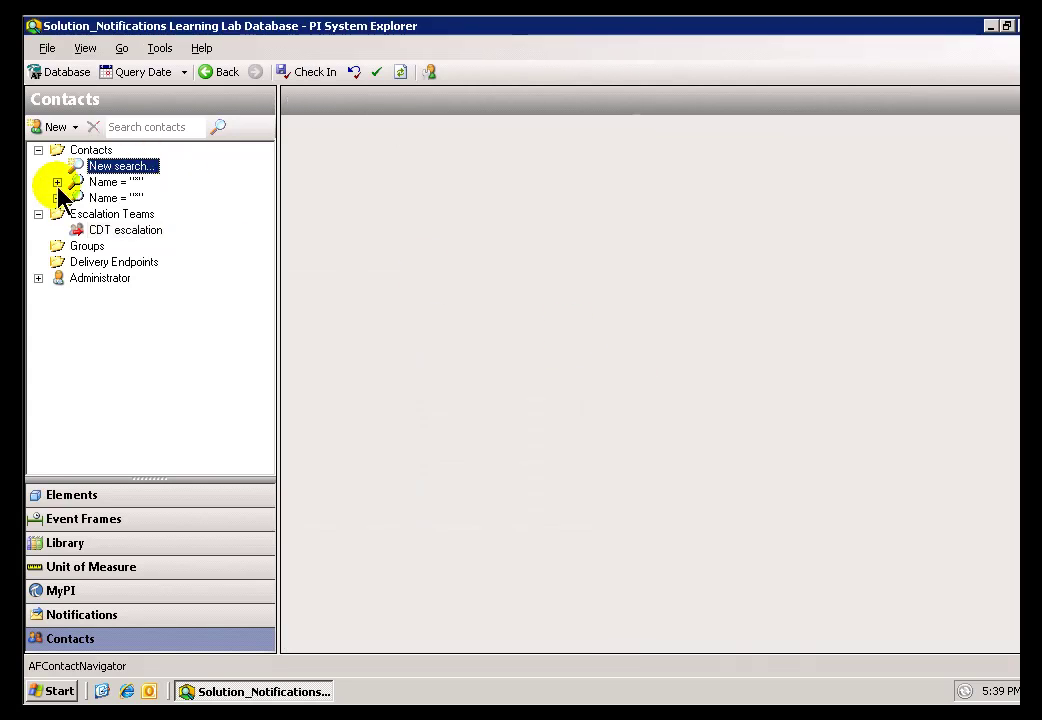
{"action": "key", "text": "Up"}
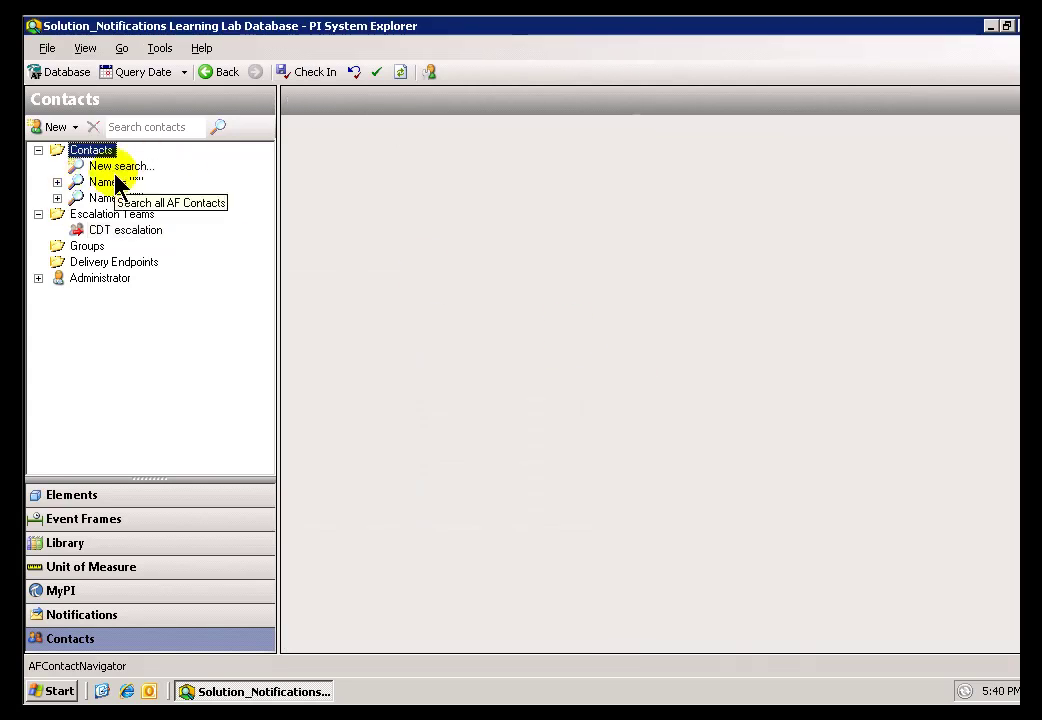
{"action": "left_click", "coordinate": [118, 168]}
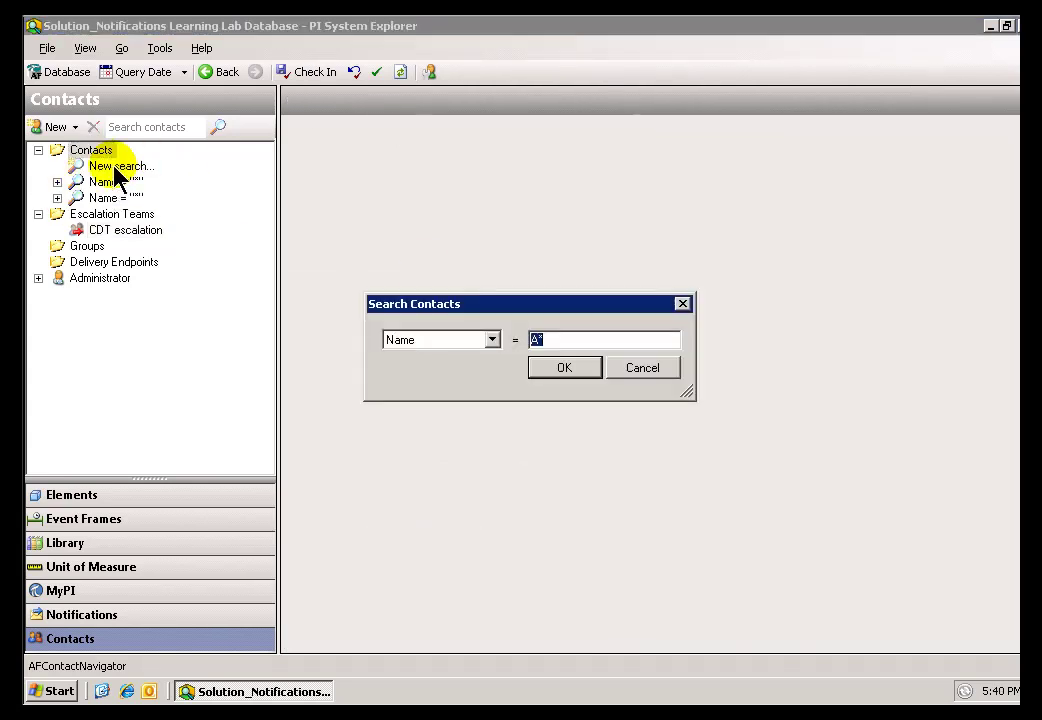
{"action": "left_click", "coordinate": [493, 340]}
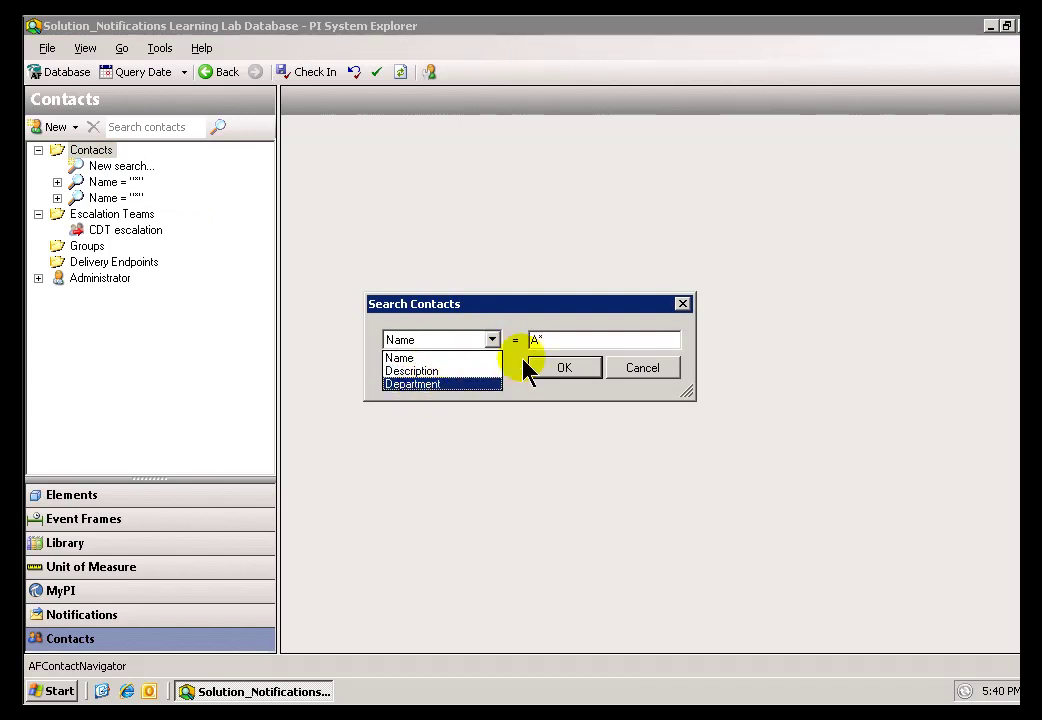
{"action": "left_click", "coordinate": [644, 376]}
{"action": "left_click", "coordinate": [640, 374]}
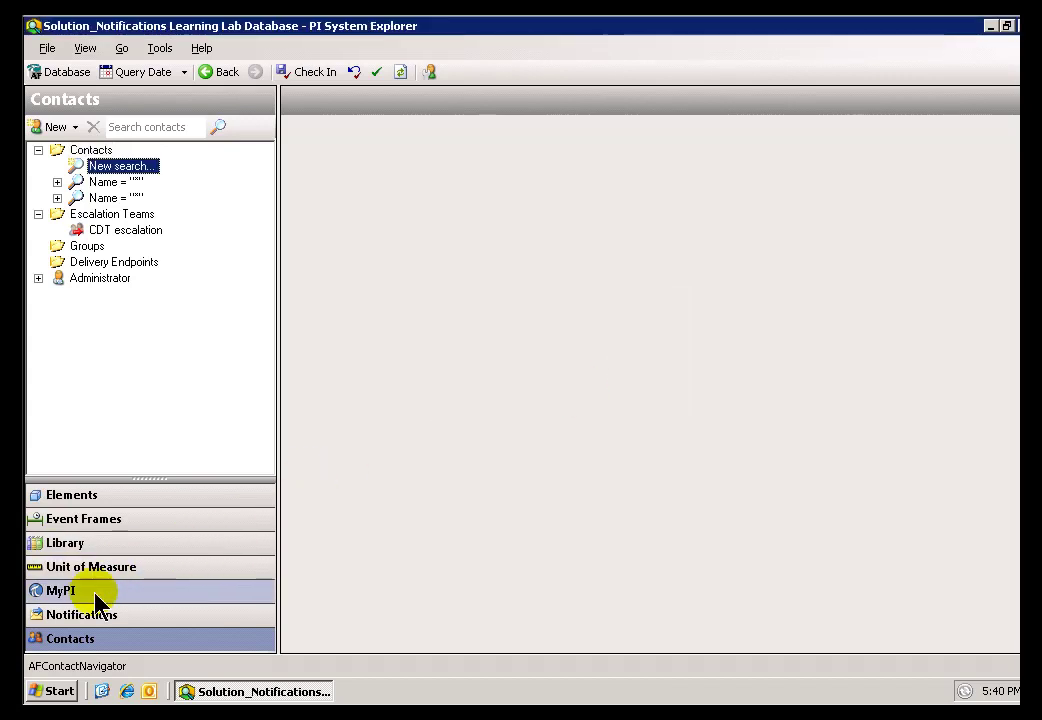
Search contacts for hom* and expand Home e-mail to show its Home e-mail - Email endpoint.
{"action": "left_click", "coordinate": [70, 619]}
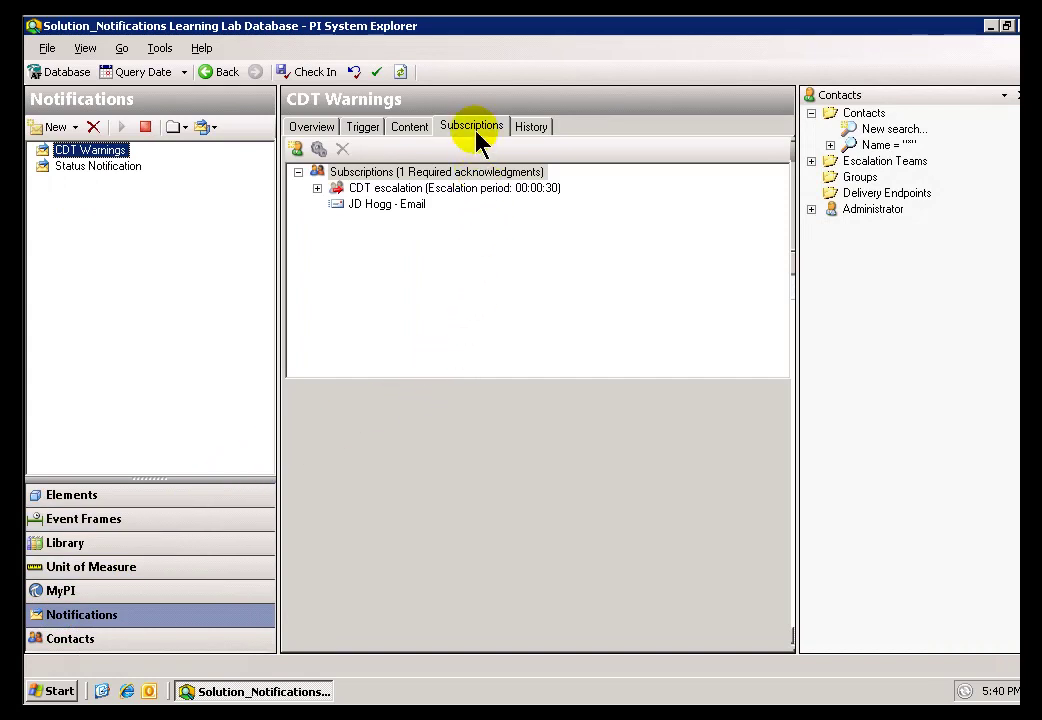
{"action": "left_click", "coordinate": [859, 130]}
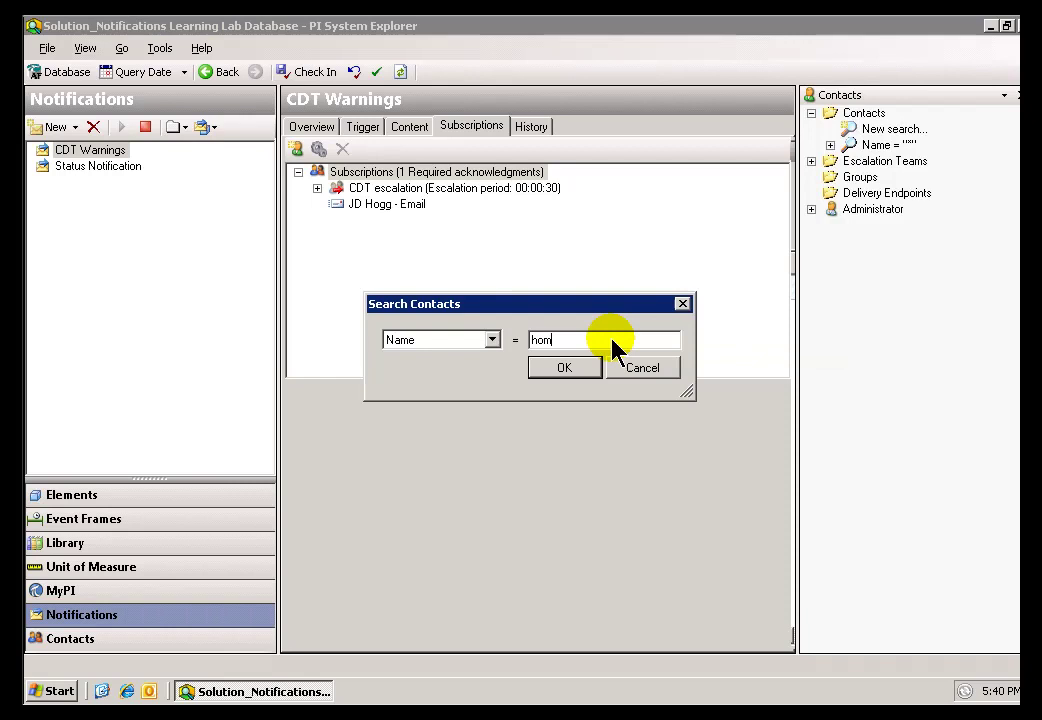
{"action": "left_click", "coordinate": [560, 370]}
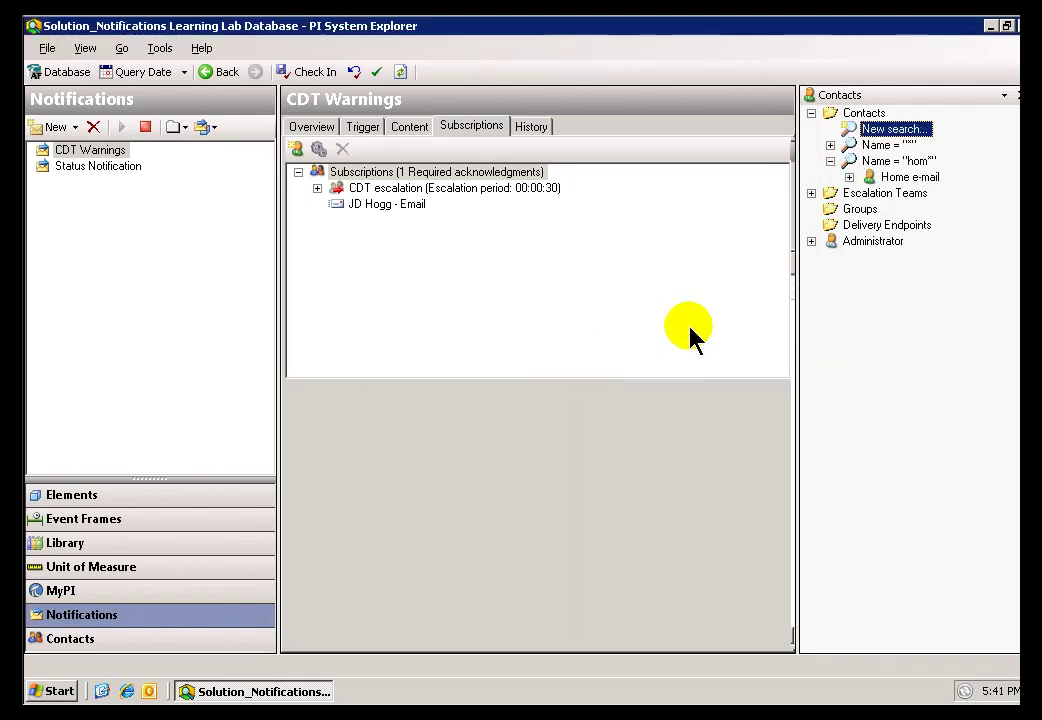
{"action": "left_click", "coordinate": [849, 178]}
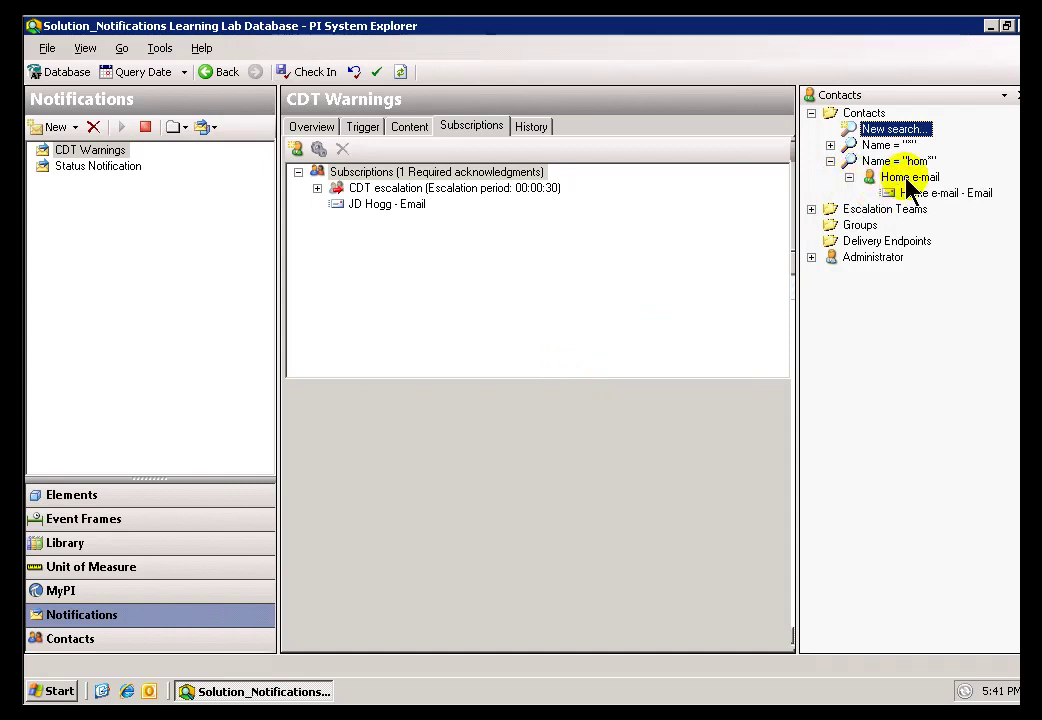
{"action": "left_click", "coordinate": [907, 180]}
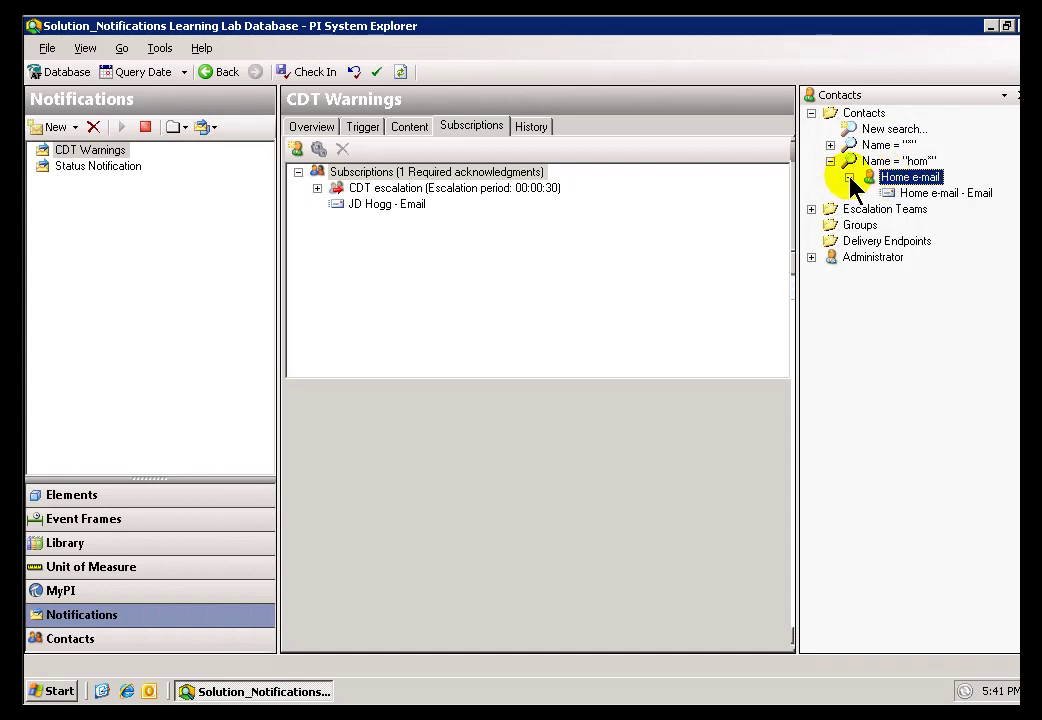
Add a Name = "*" search listing all contacts and select Home e-mail in the results.
{"action": "left_click", "coordinate": [880, 133]}
{"action": "left_click", "coordinate": [880, 133]}
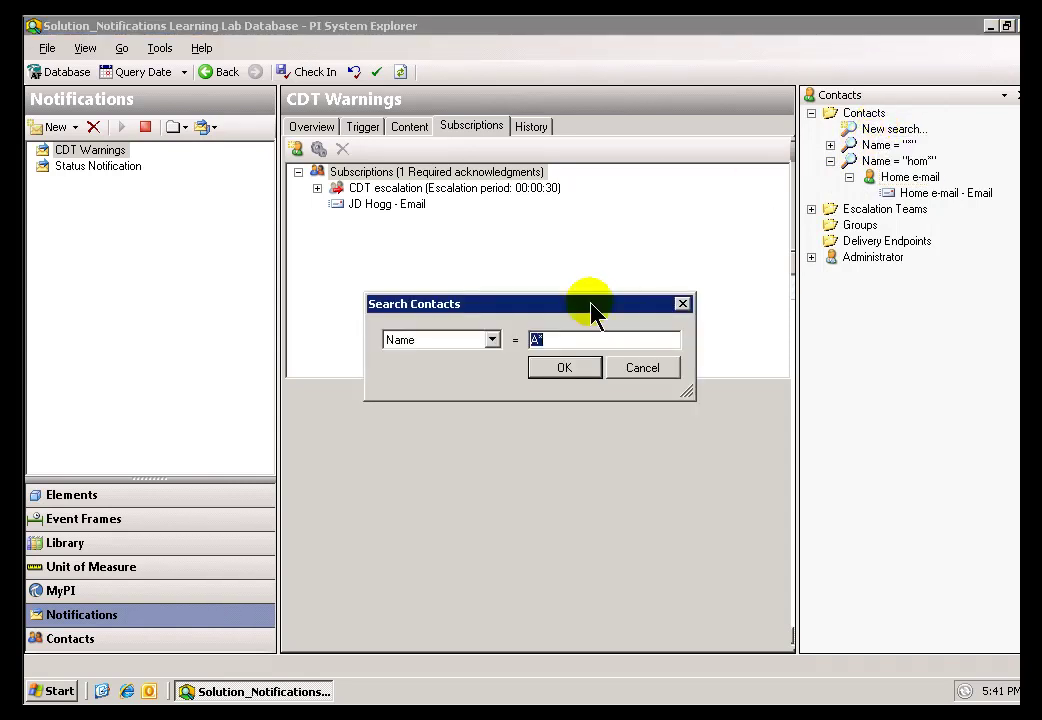
{"action": "left_click", "coordinate": [562, 366]}
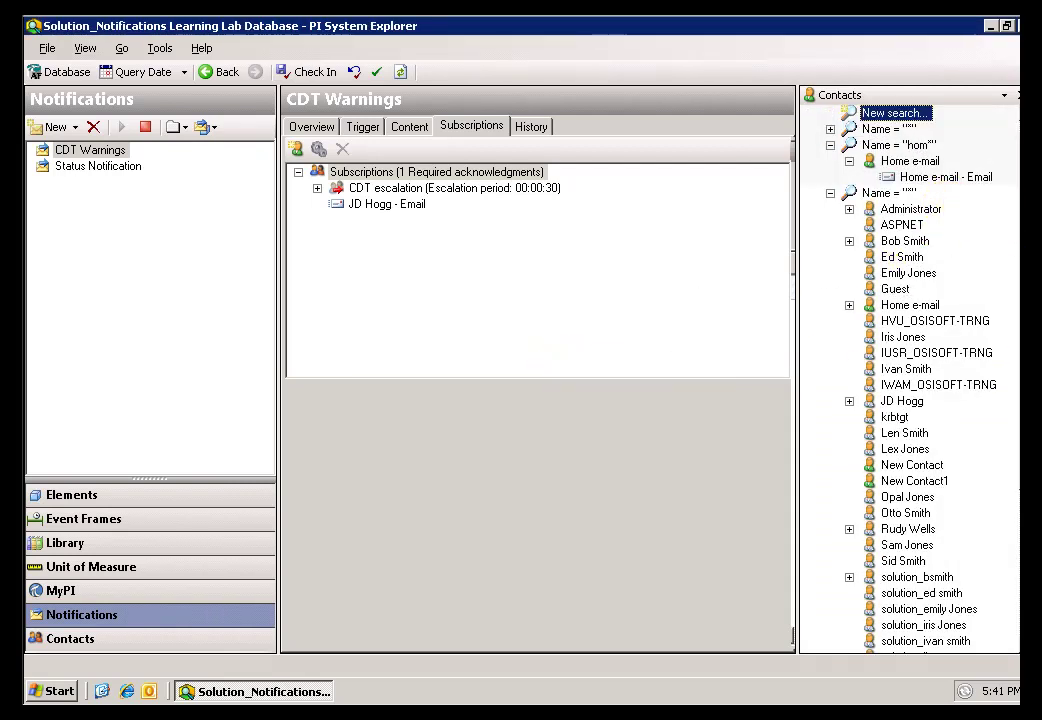
{"action": "scroll", "coordinate": [910, 380], "scroll_direction": "down", "scroll_amount": 2}
{"action": "left_click", "coordinate": [905, 210]}
{"action": "scroll", "coordinate": [910, 380], "scroll_direction": "up", "scroll_amount": 3}
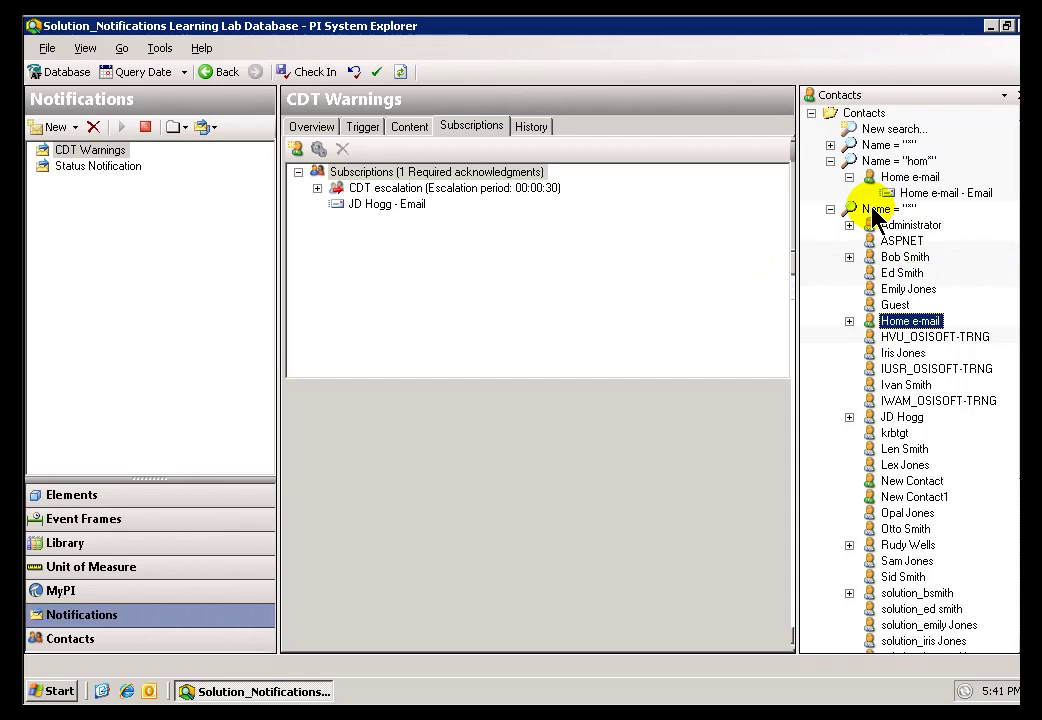
Collapse the hom* results and remove the two all-contacts searches and the hom* search.
{"action": "left_click", "coordinate": [830, 161]}
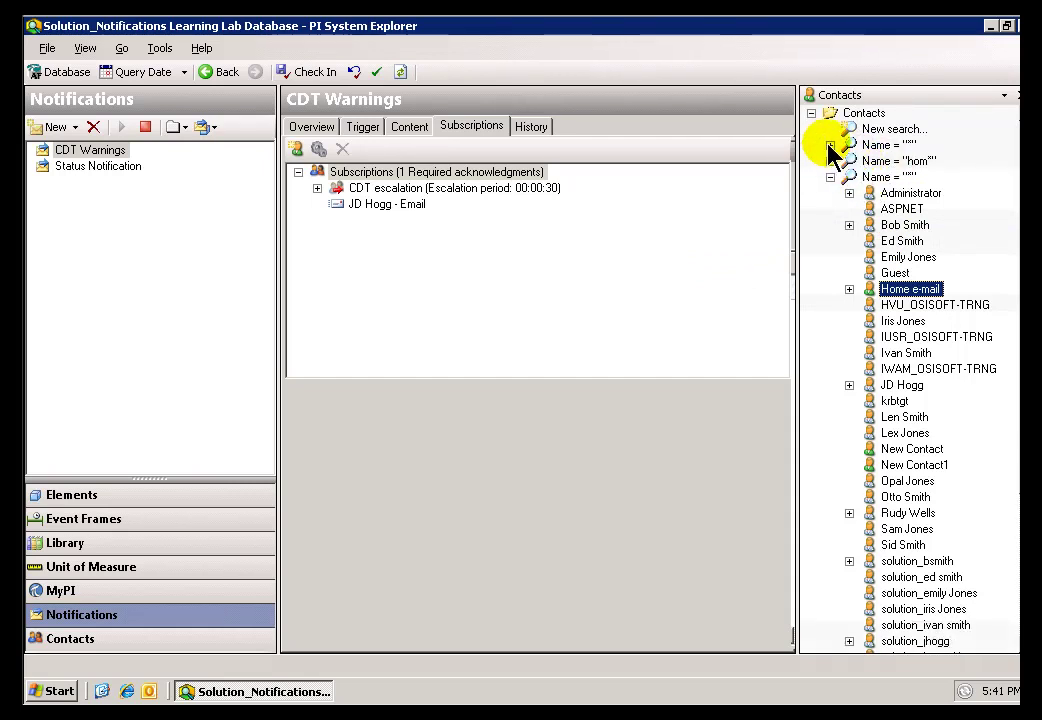
{"action": "left_click", "coordinate": [874, 147]}
{"action": "right_click", "coordinate": [877, 150]}
{"action": "left_click", "coordinate": [885, 176]}
{"action": "right_click", "coordinate": [870, 146]}
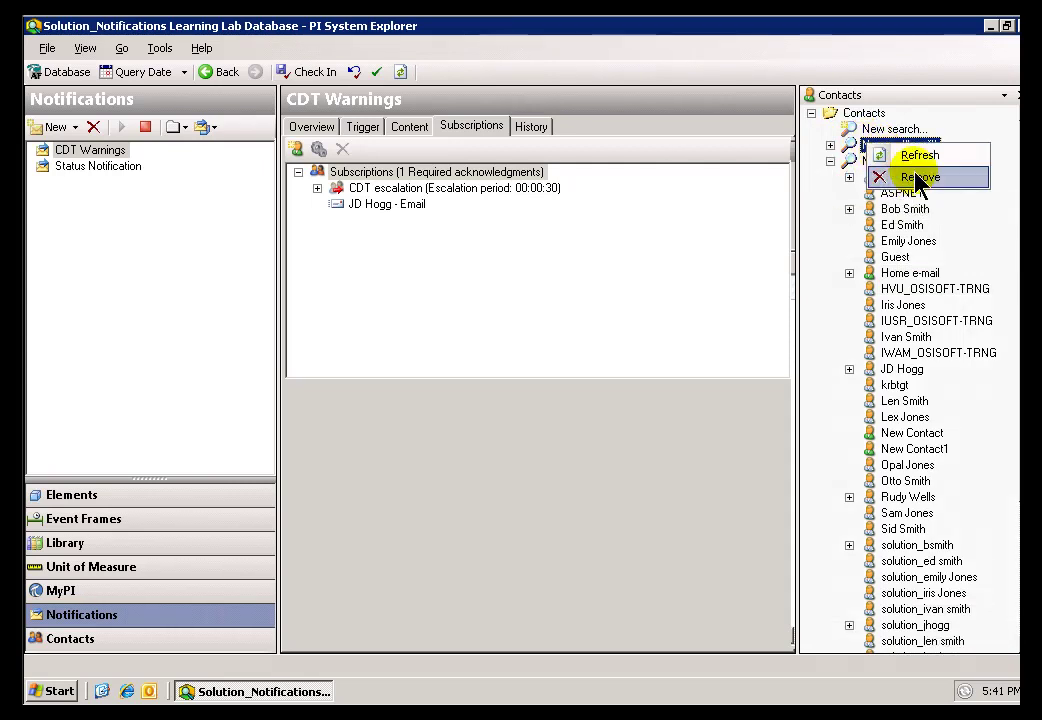
{"action": "left_click", "coordinate": [918, 178]}
{"action": "right_click", "coordinate": [868, 146]}
{"action": "left_click", "coordinate": [905, 179]}
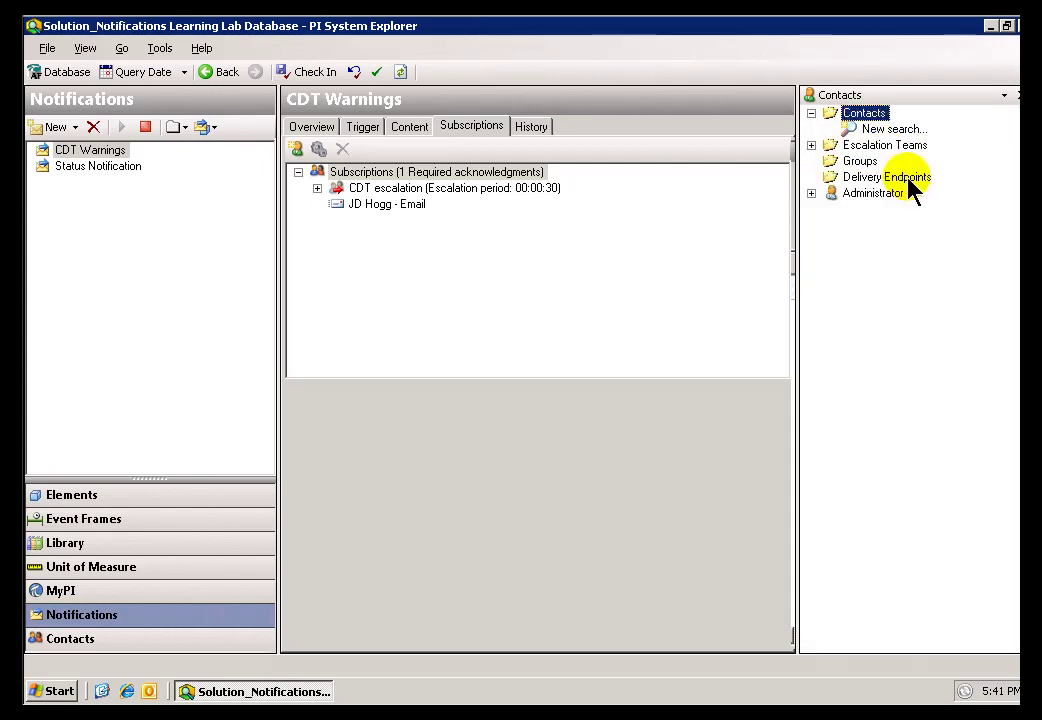
Check the Groups folder and the CDT escalation team under Escalation Teams.
{"action": "right_click", "coordinate": [857, 163]}
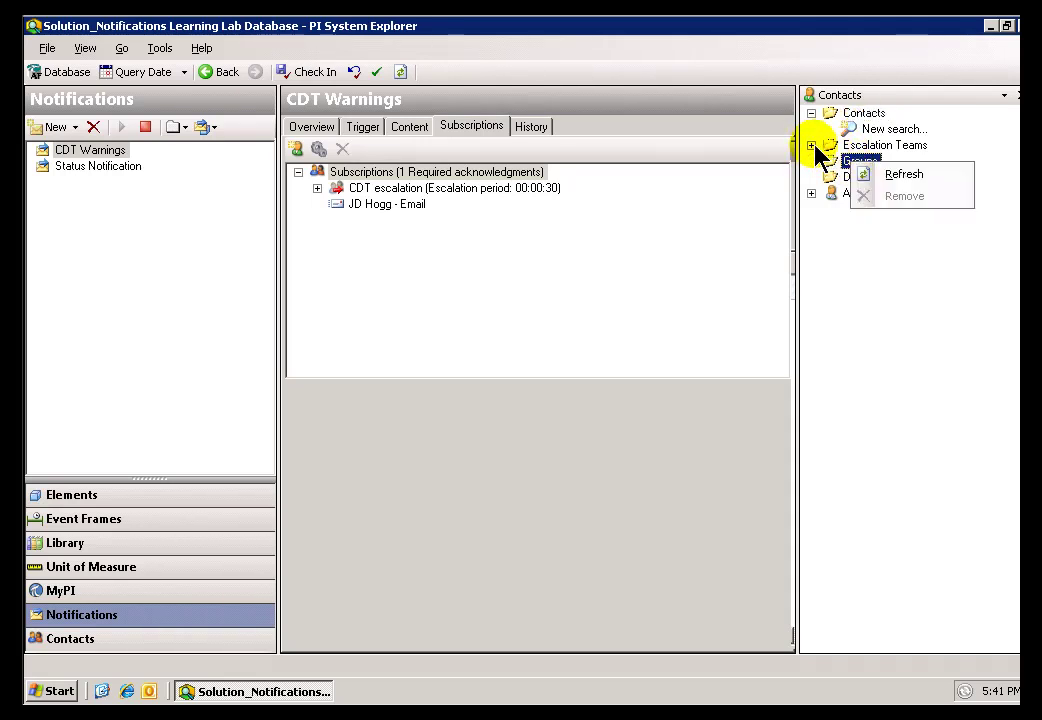
{"action": "left_click", "coordinate": [812, 146]}
{"action": "left_click", "coordinate": [882, 162]}
{"action": "right_click", "coordinate": [880, 163]}
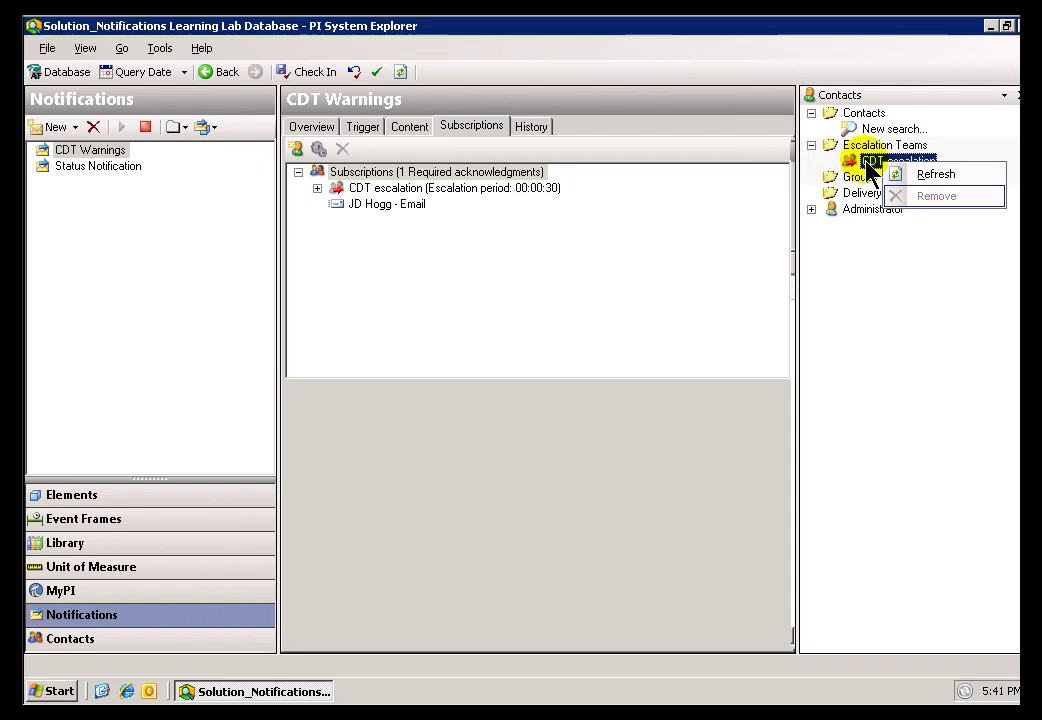
{"action": "left_click", "coordinate": [811, 146]}
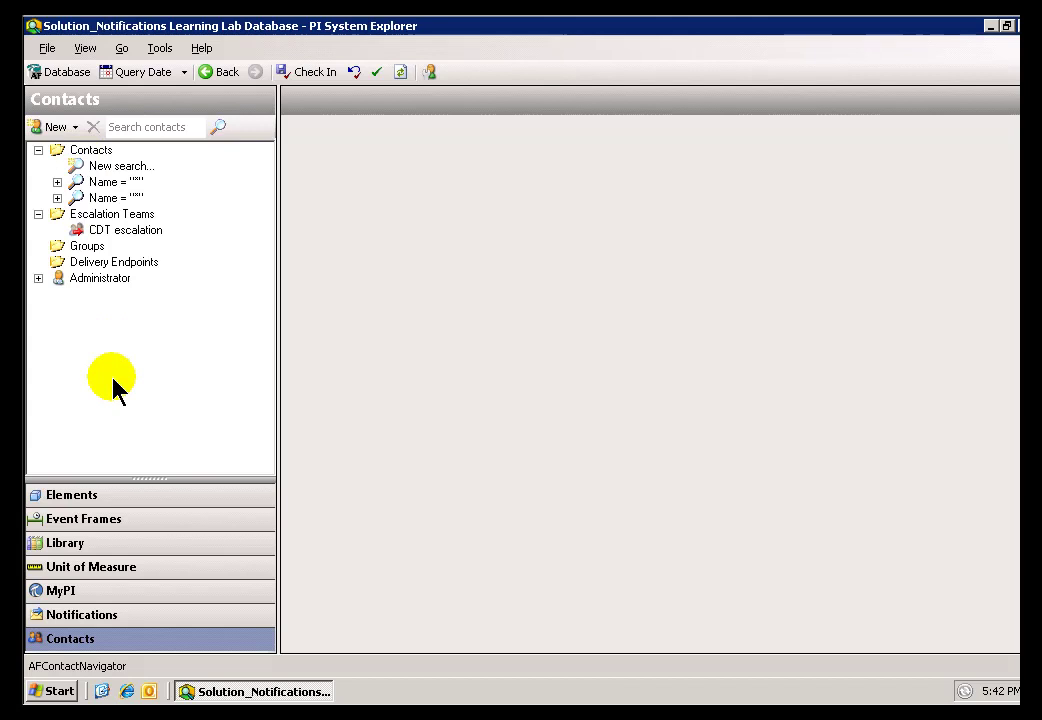
Return to Notifications, where CDT Warnings subscribes the CDT escalation team.
{"action": "left_click", "coordinate": [86, 616]}
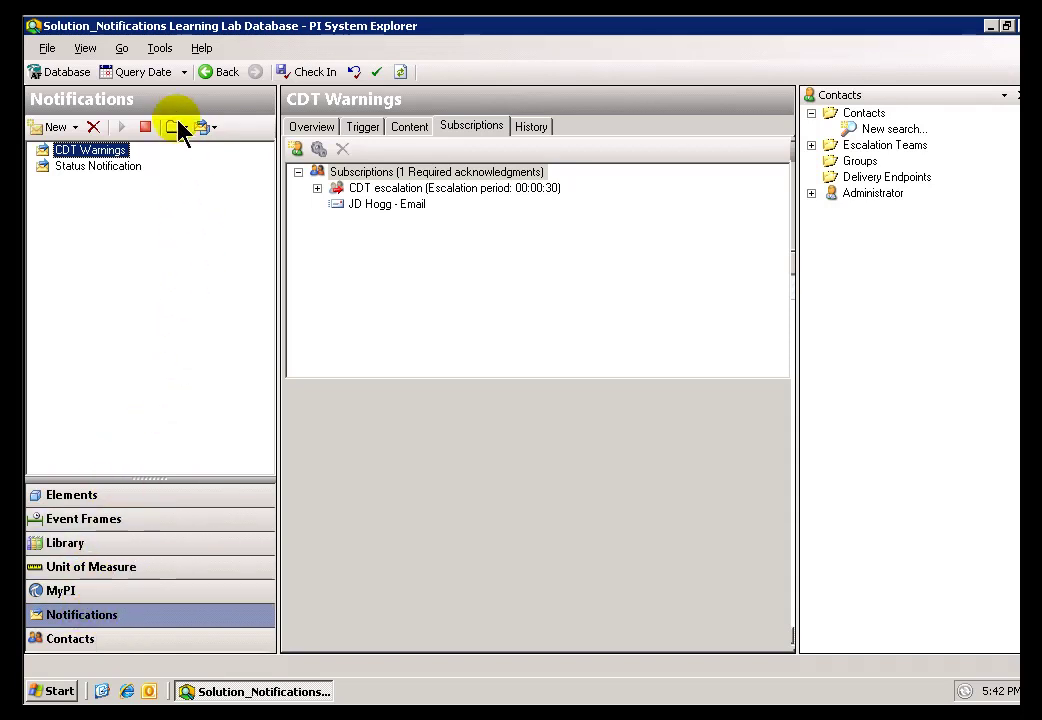
{"action": "left_click", "coordinate": [160, 48]}
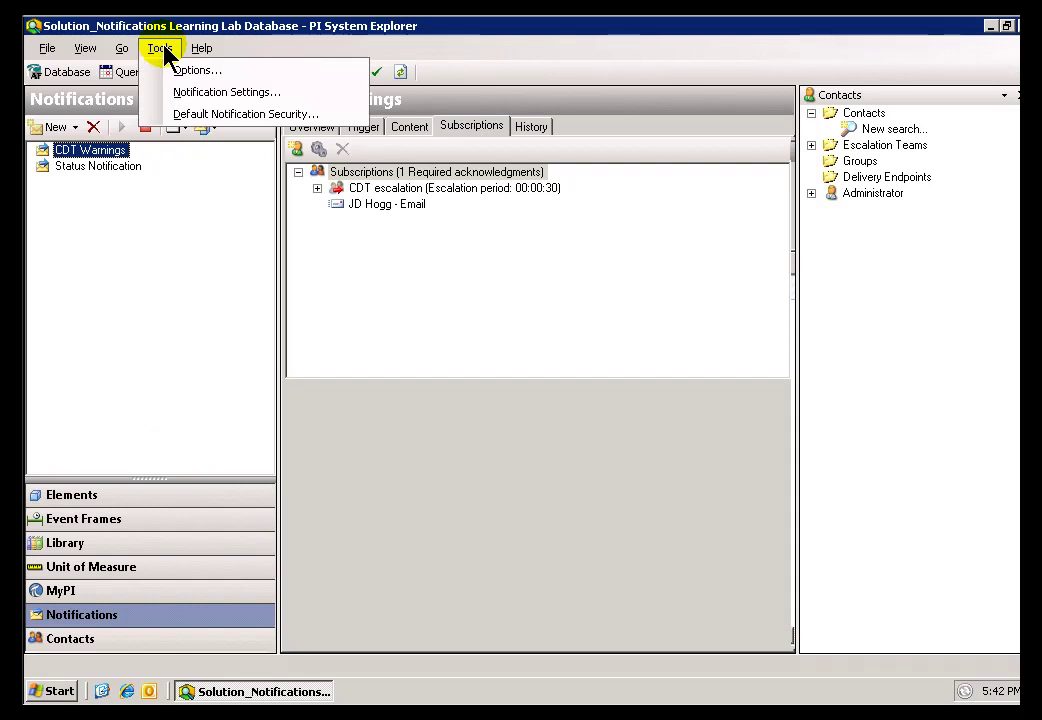
Set ShowADGroups to true in the Global Configuration notification settings and save.
{"action": "left_click", "coordinate": [190, 93]}
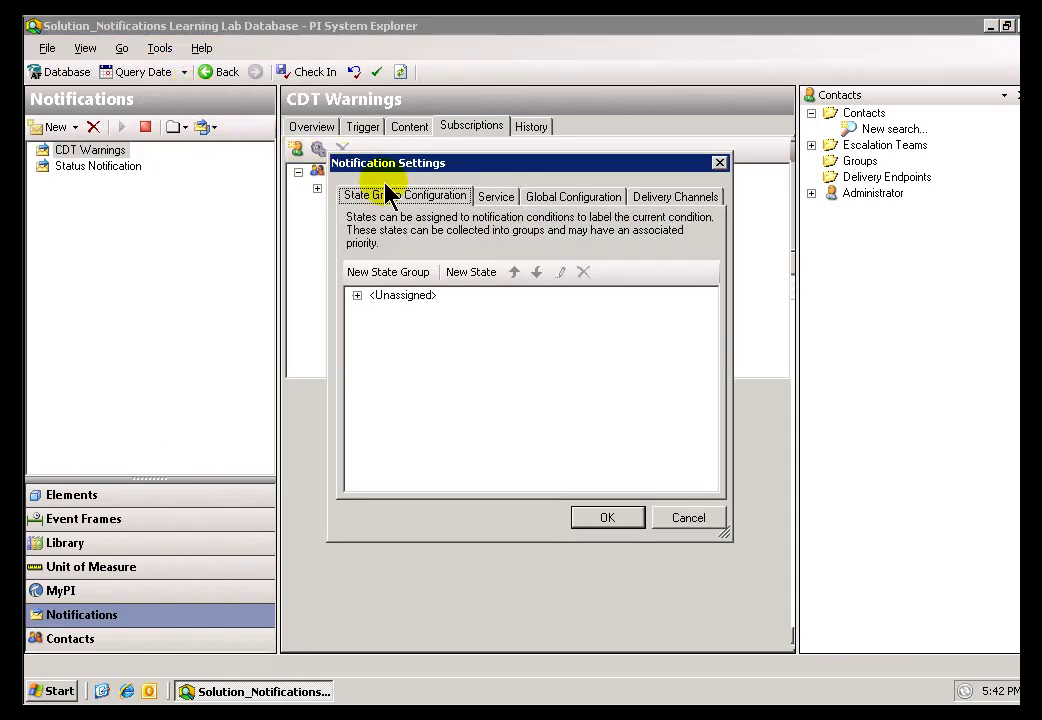
{"action": "left_click", "coordinate": [560, 198]}
{"action": "left_click", "coordinate": [527, 370]}
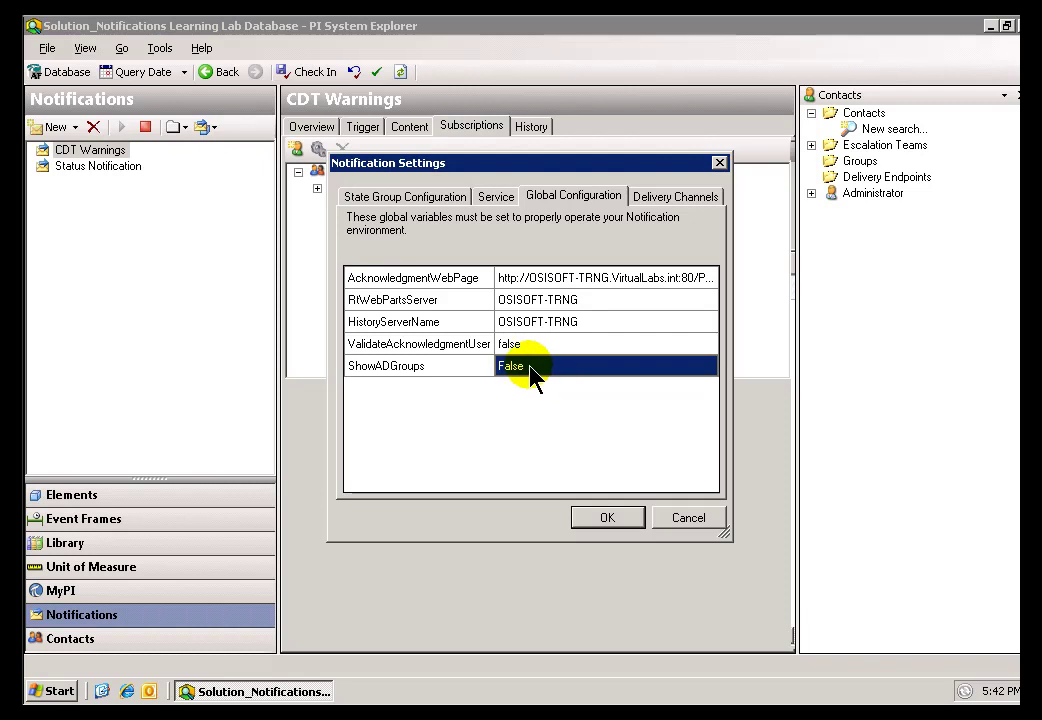
{"action": "type", "text": "true"}
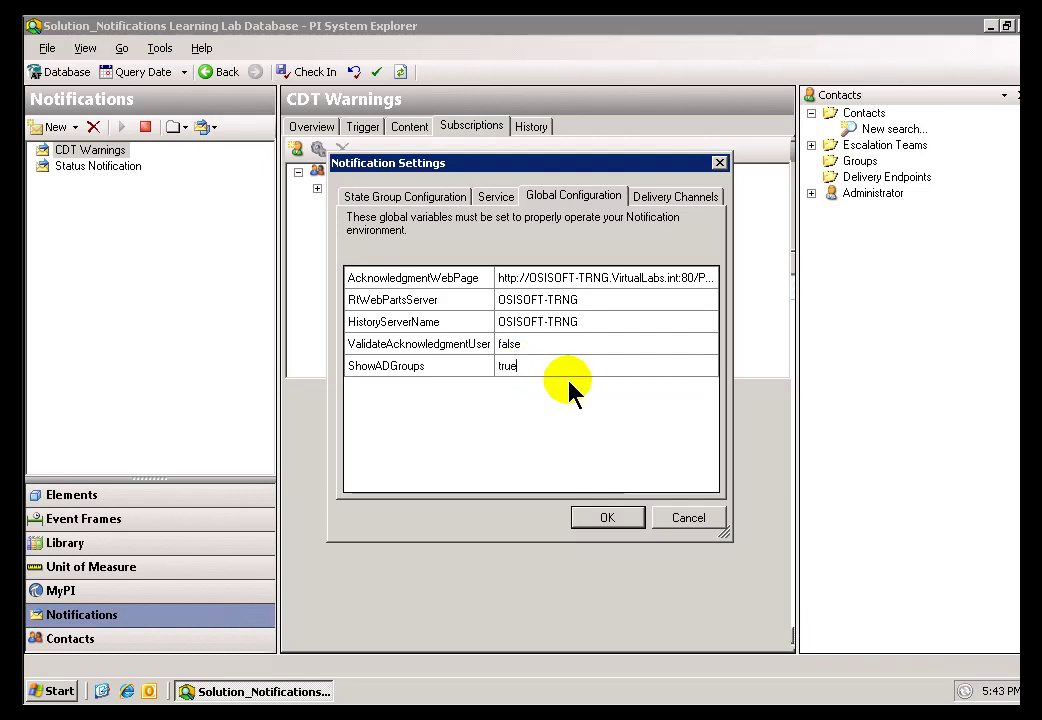
{"action": "left_click", "coordinate": [617, 521]}
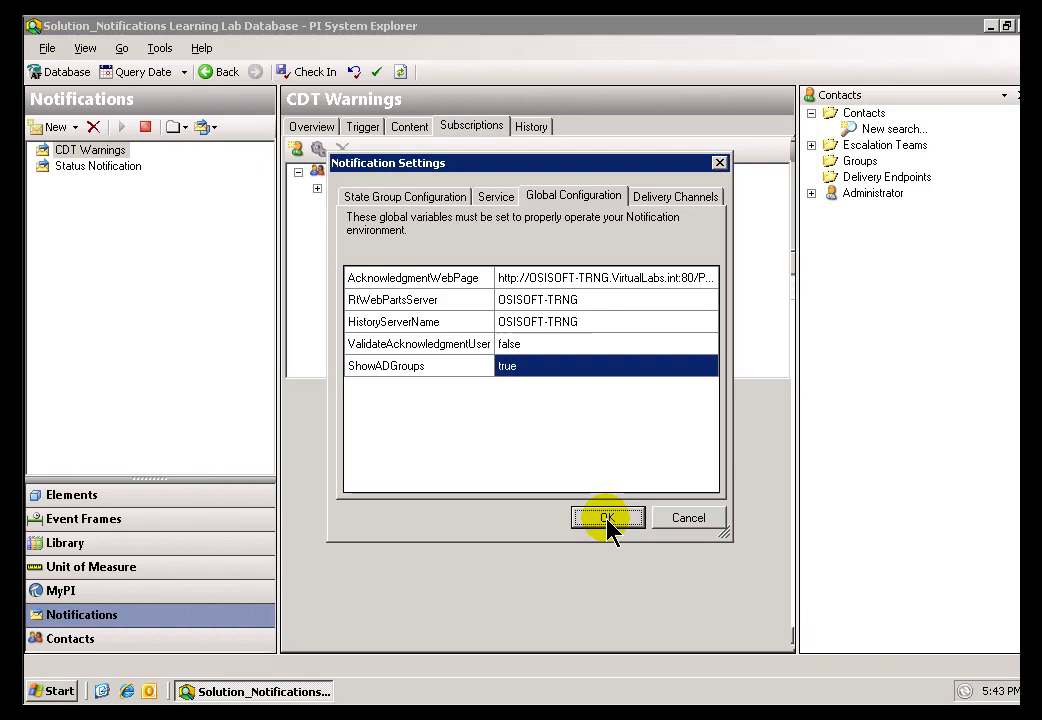
{"action": "left_click", "coordinate": [609, 522]}
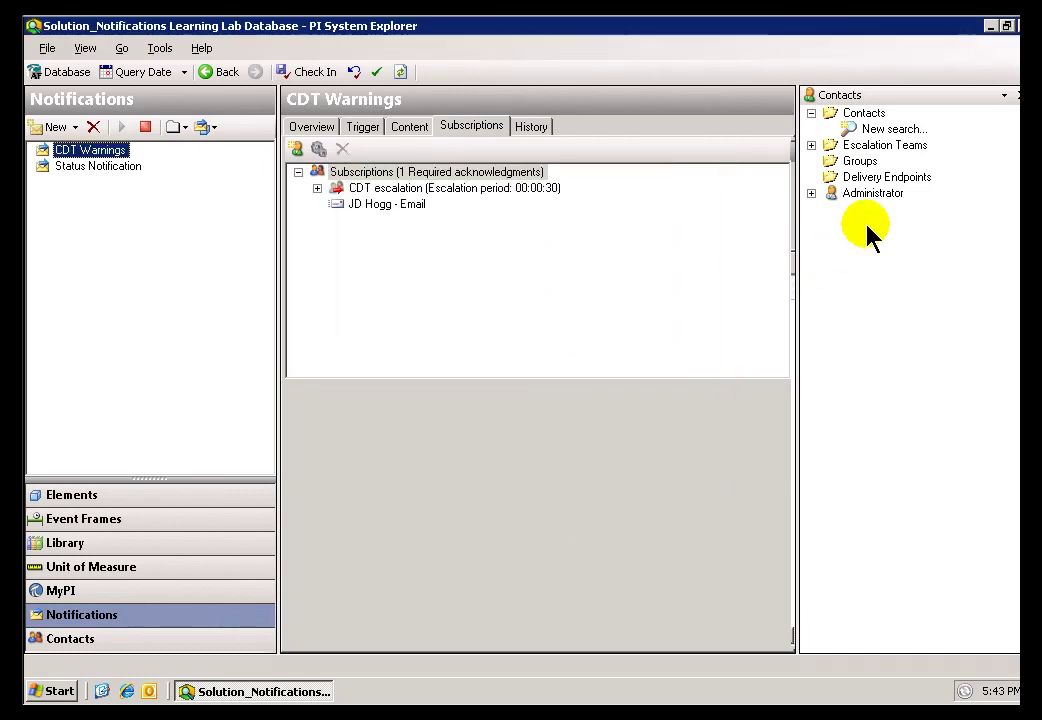
Run a new Name = "*" search and browse the Administrators and Cert Publishers groups.
{"action": "left_click", "coordinate": [880, 130]}
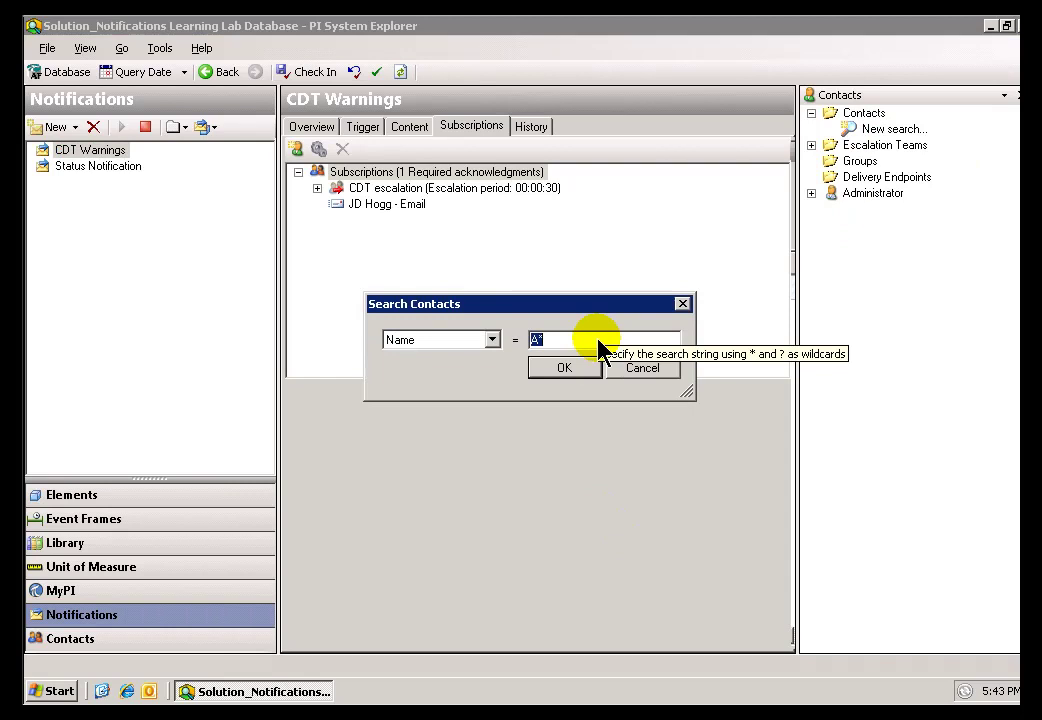
{"action": "type", "text": "*"}
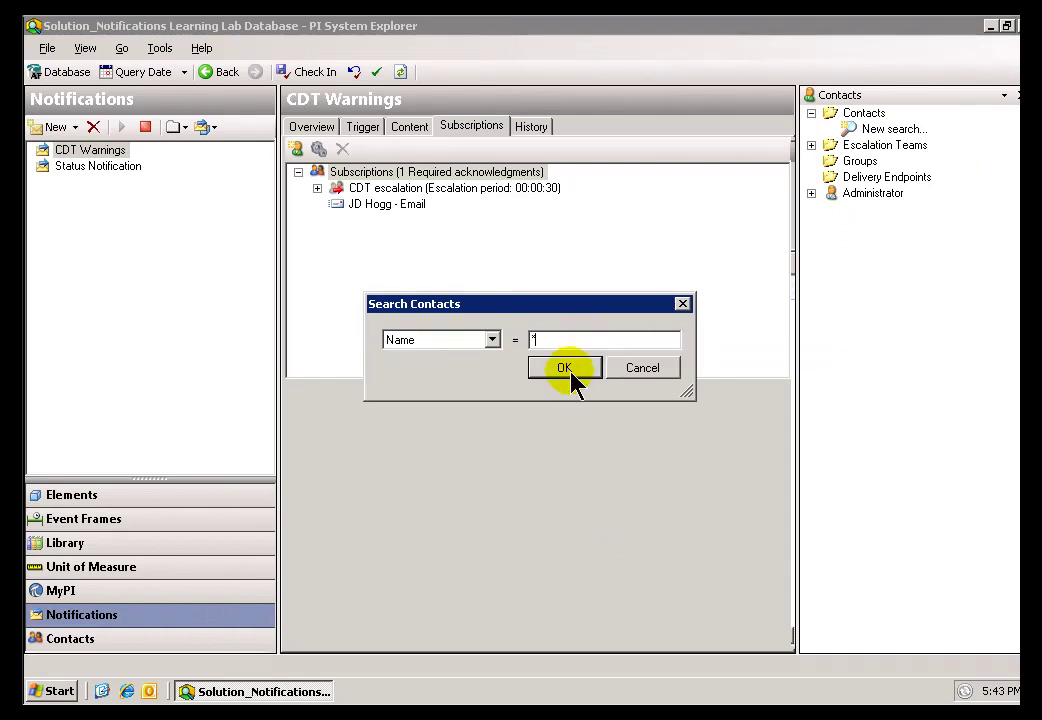
{"action": "left_click", "coordinate": [566, 366]}
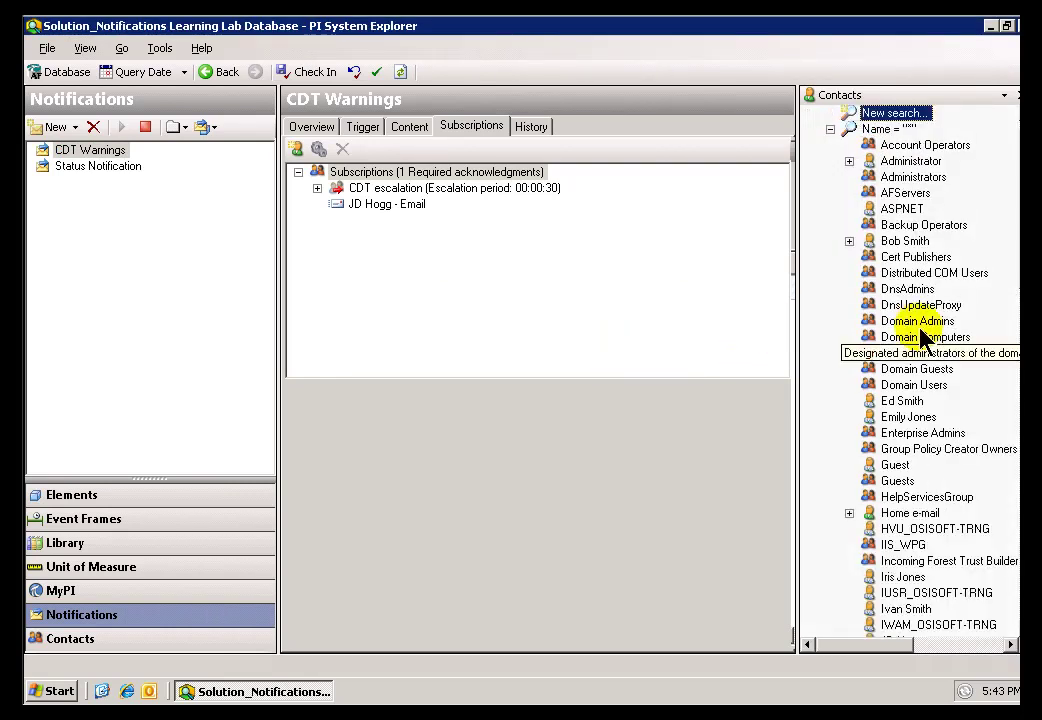
{"action": "left_click", "coordinate": [905, 177]}
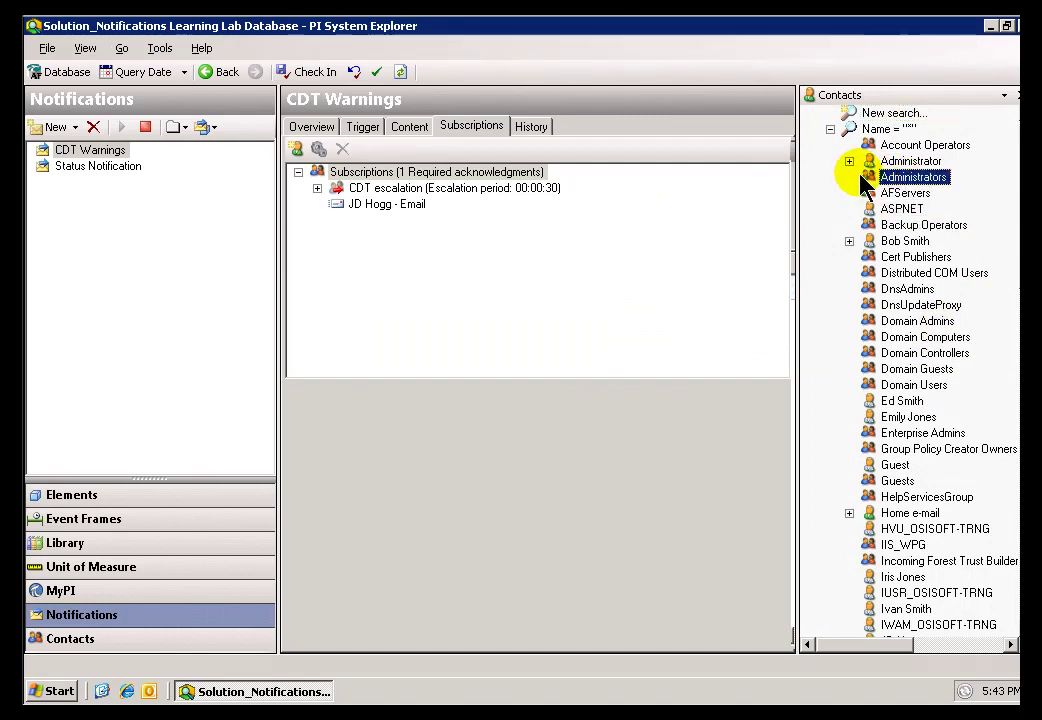
{"action": "left_click", "coordinate": [887, 262]}
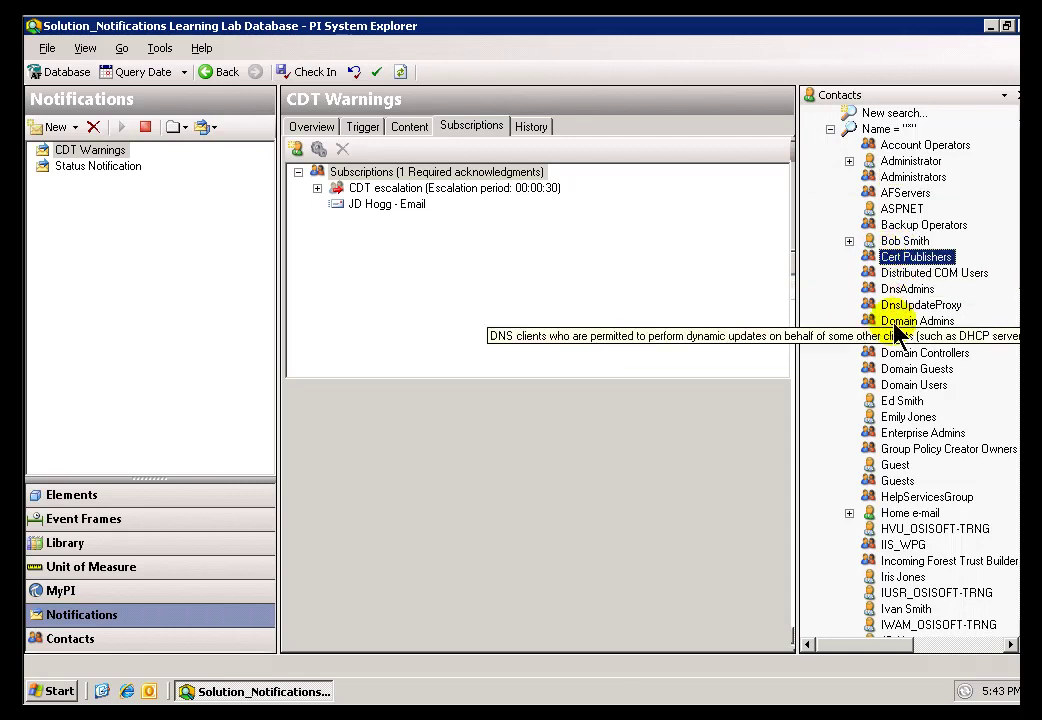